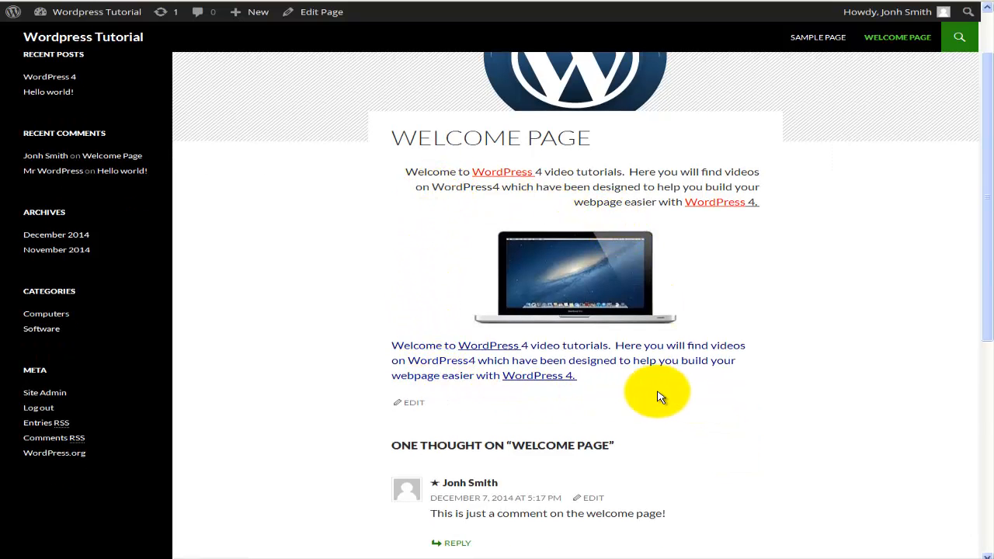
# Review the existing comment and the reply form on the published Welcome Page.
pyautogui.scroll(-3, 637, 389)
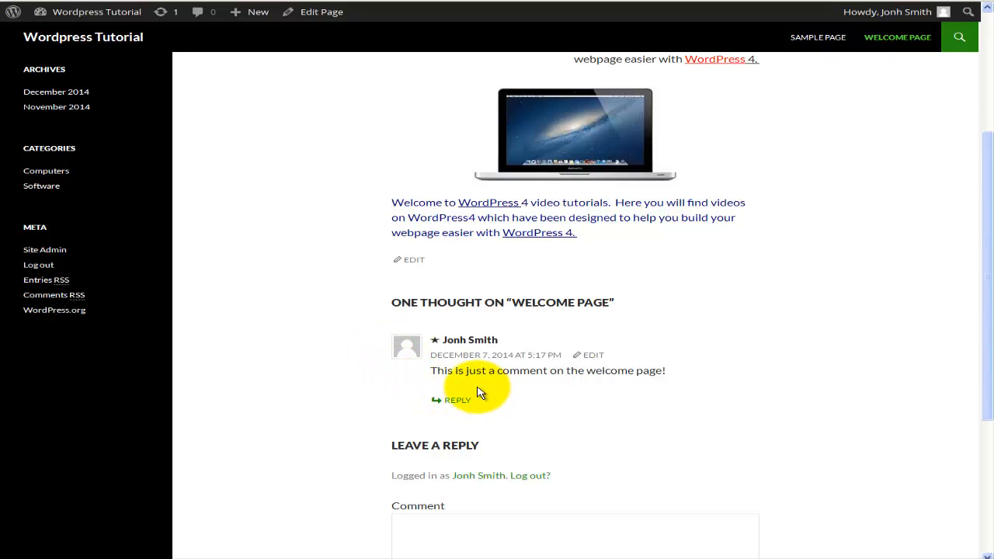
pyautogui.scroll(-3, 478, 392)
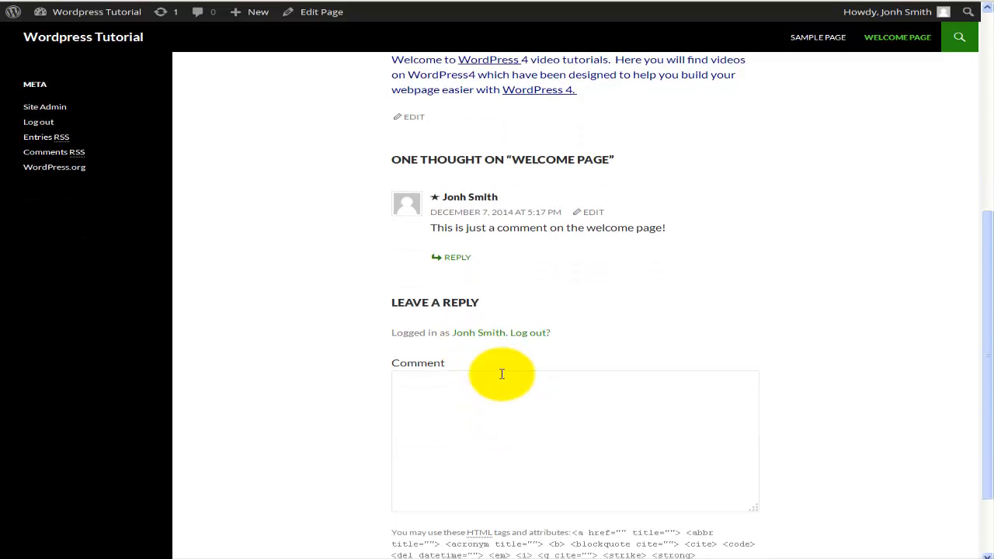
pyautogui.scroll(-1, 497, 365)
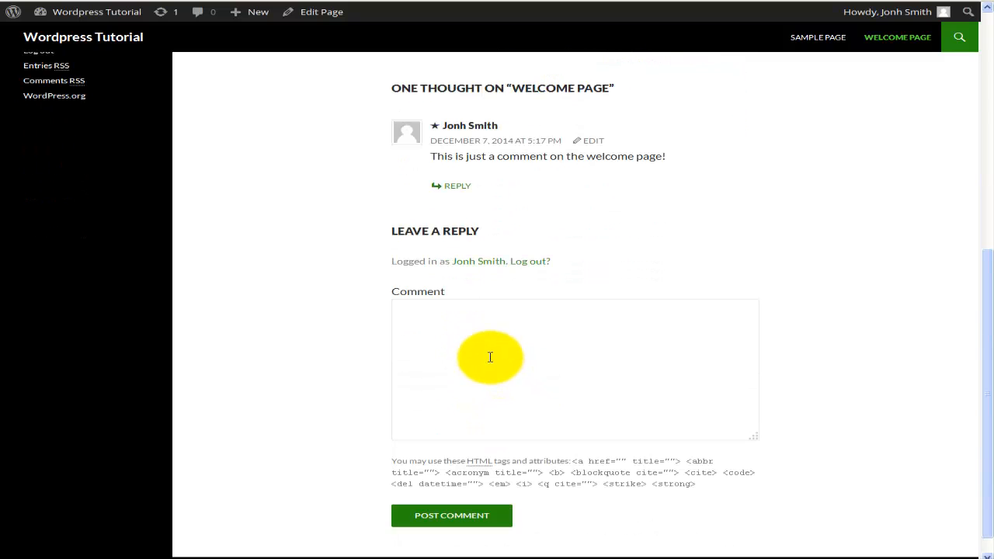
pyautogui.click(483, 354)
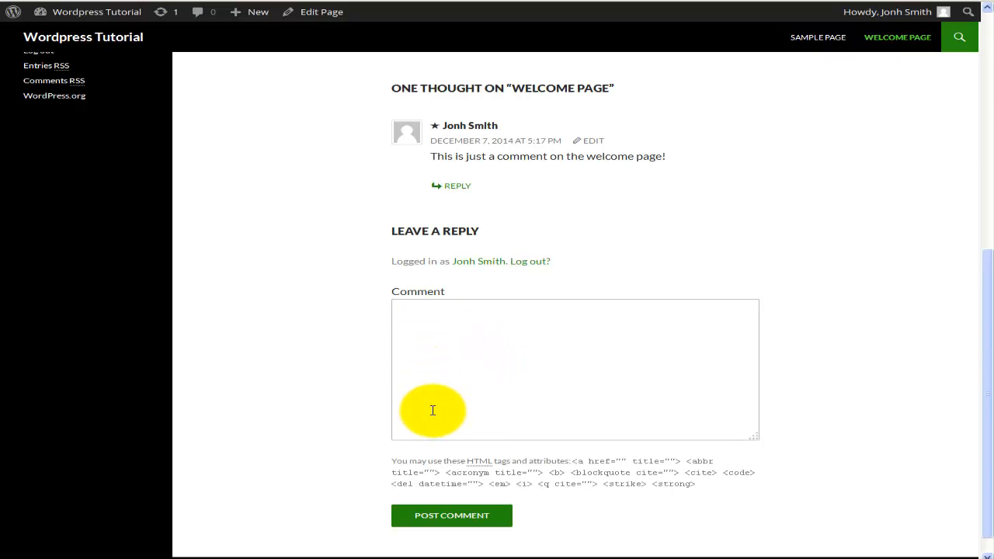
pyautogui.scroll(1, 434, 411)
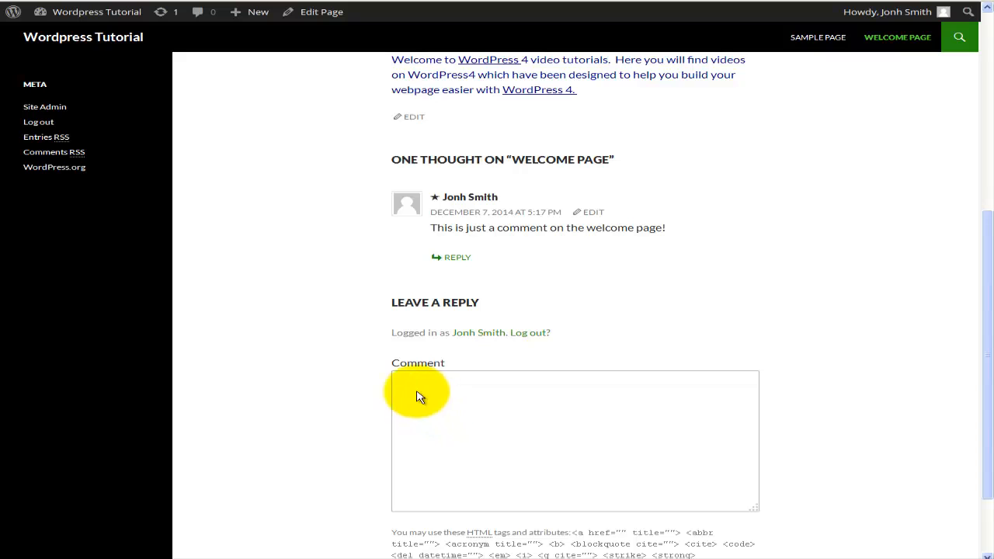
pyautogui.scroll(1, 327, 364)
pyautogui.scroll(1, 326, 364)
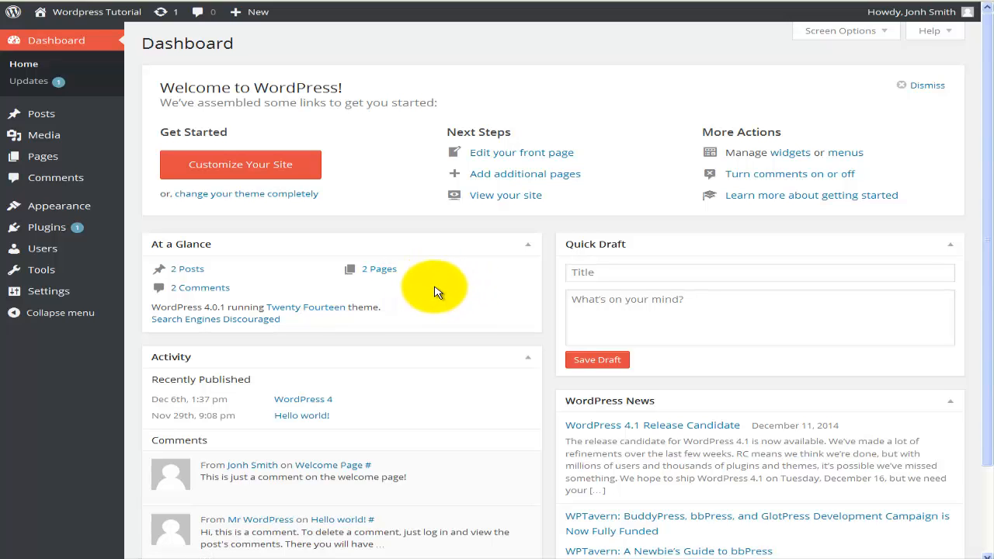
# Open the comment management list in the site's administration area.
pyautogui.moveTo(78, 159)
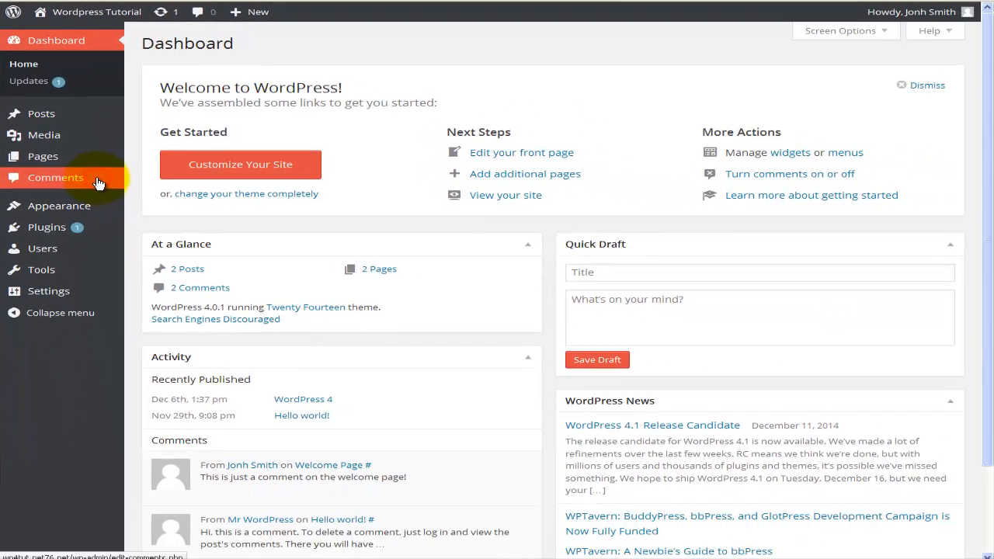
pyautogui.click(98, 181)
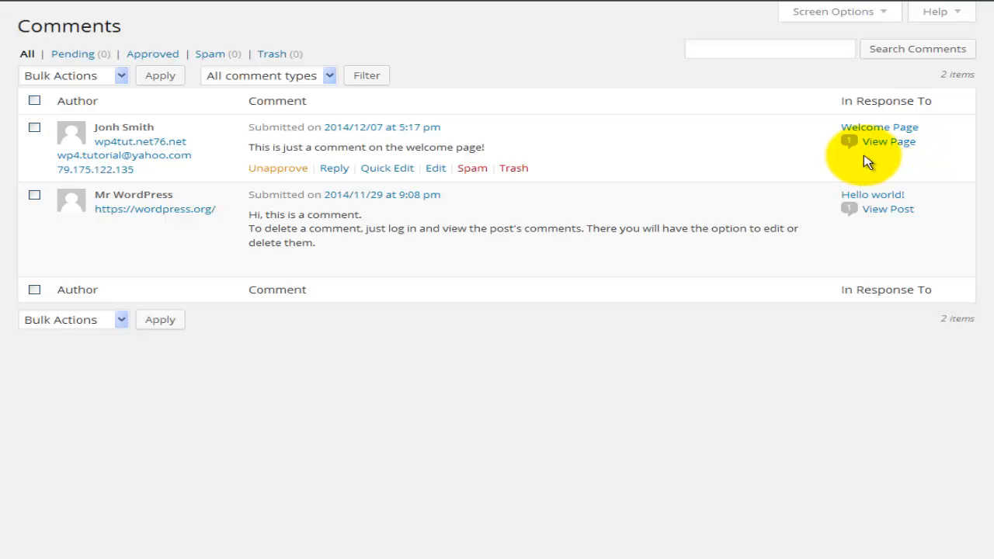
pyautogui.moveTo(851, 149)
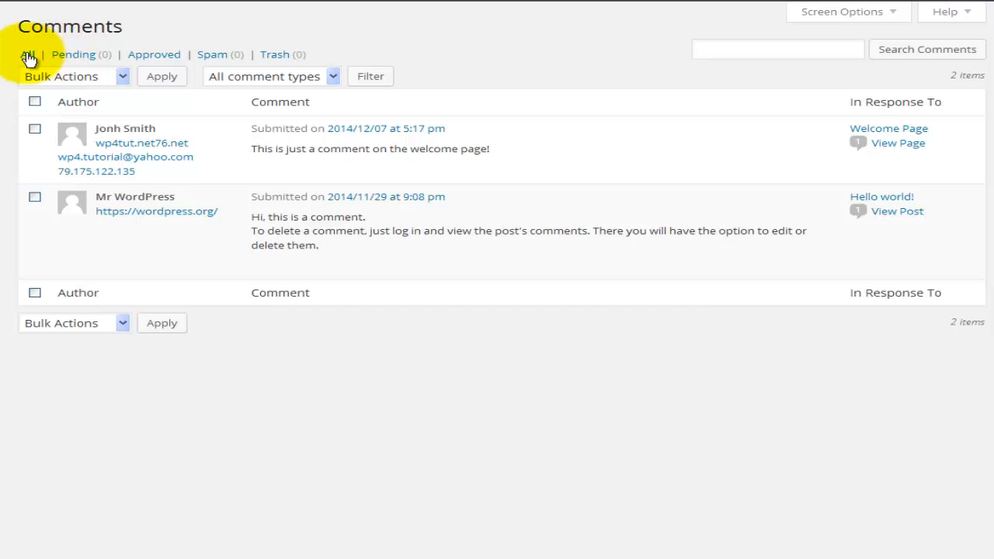
# Mark the Welcome Page comment as spam with a bulk action.
pyautogui.moveTo(166, 173)
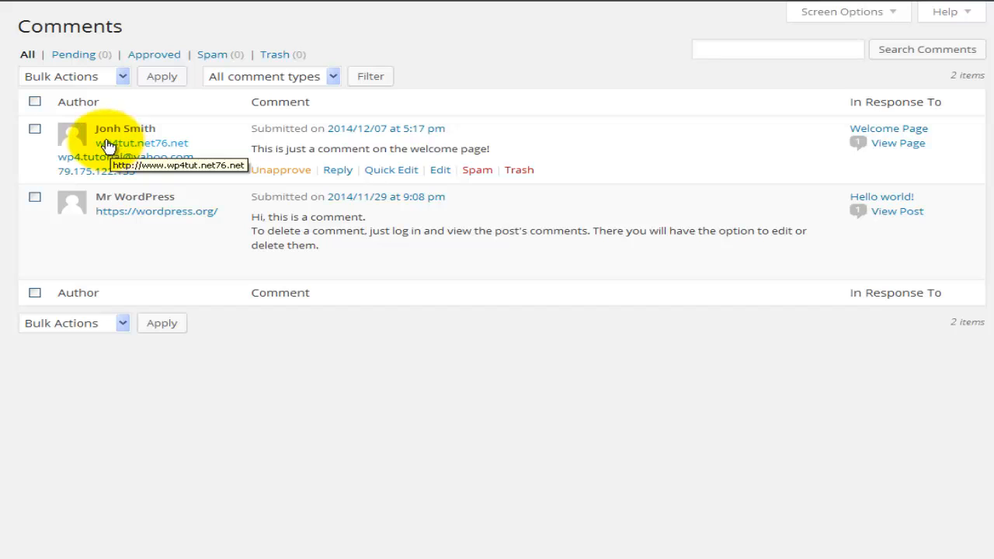
pyautogui.click(35, 130)
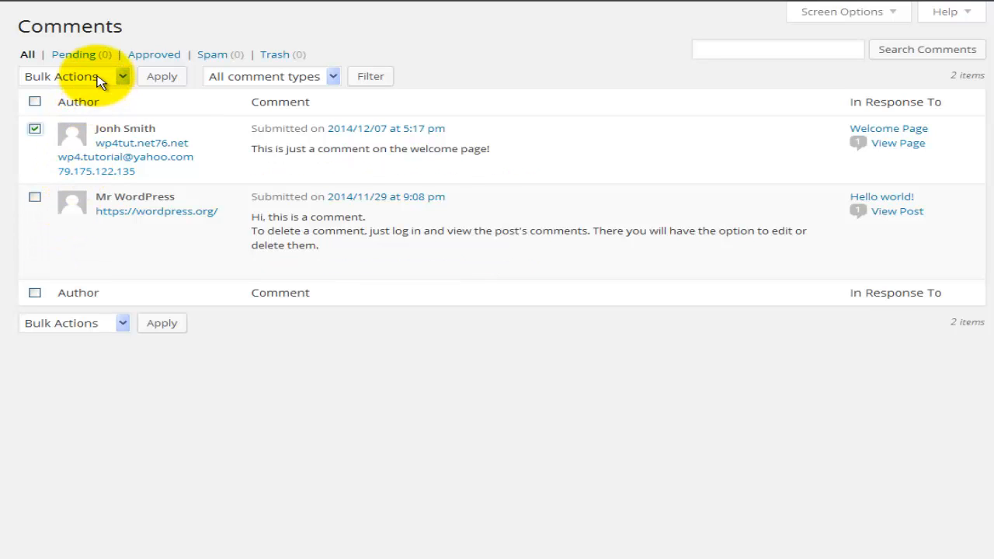
pyautogui.click(123, 323)
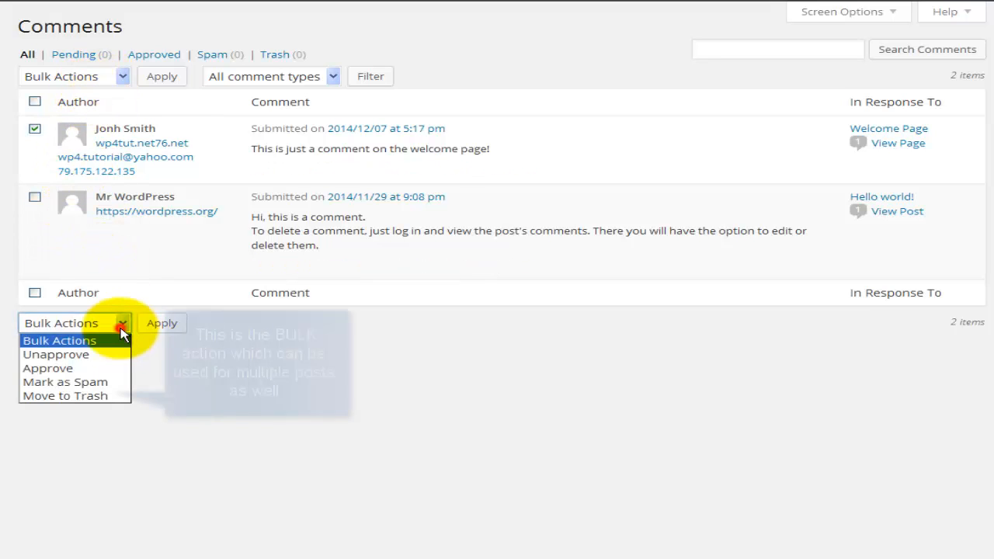
pyautogui.click(109, 383)
pyautogui.click(174, 325)
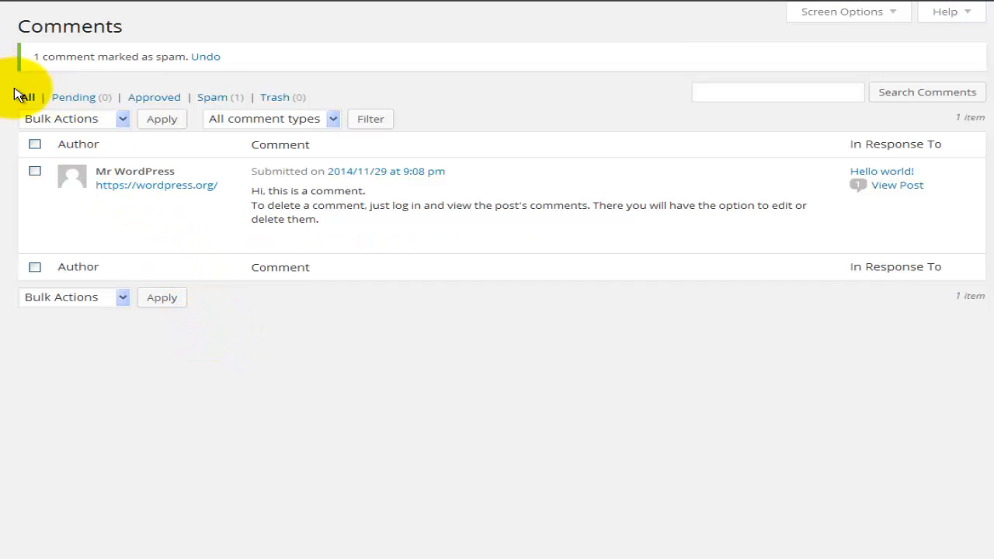
# Mark the Welcome Page comment as not spam in the spam list and return to the list of all comments.
pyautogui.moveTo(126, 207)
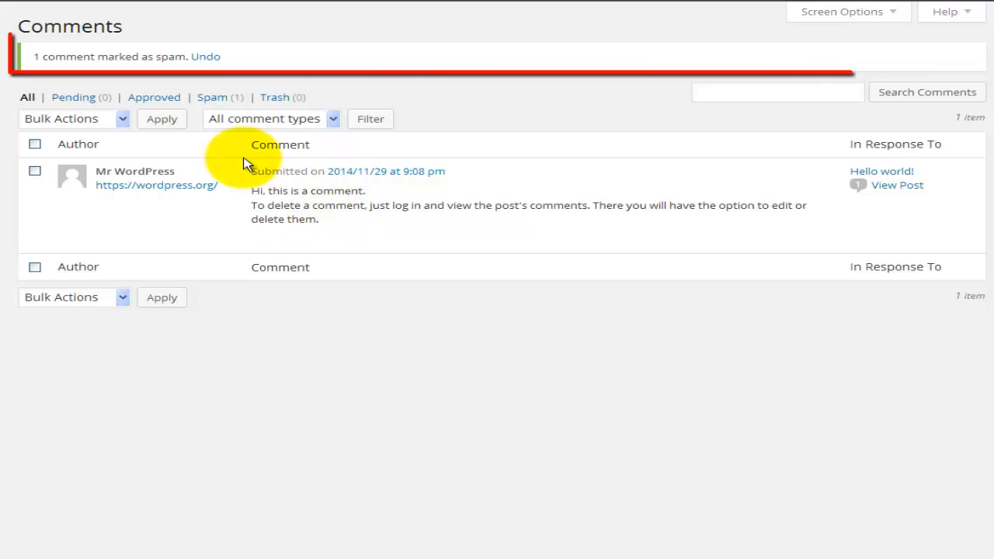
pyautogui.click(217, 99)
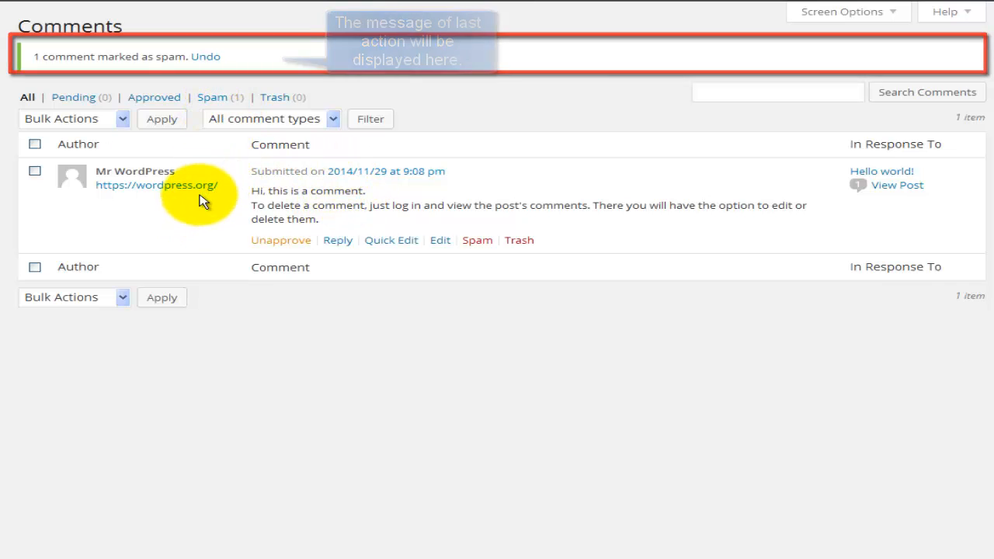
pyautogui.moveTo(237, 160)
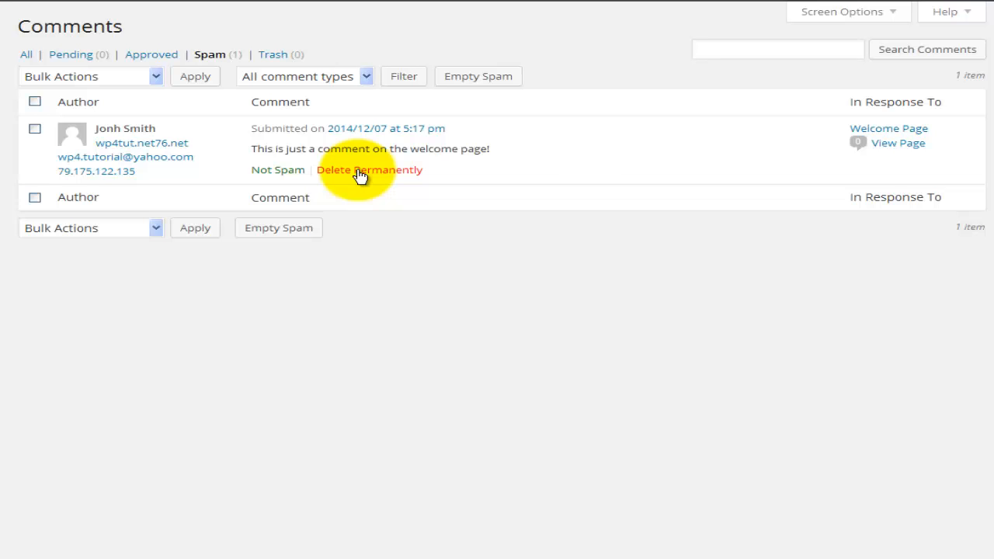
pyautogui.click(289, 171)
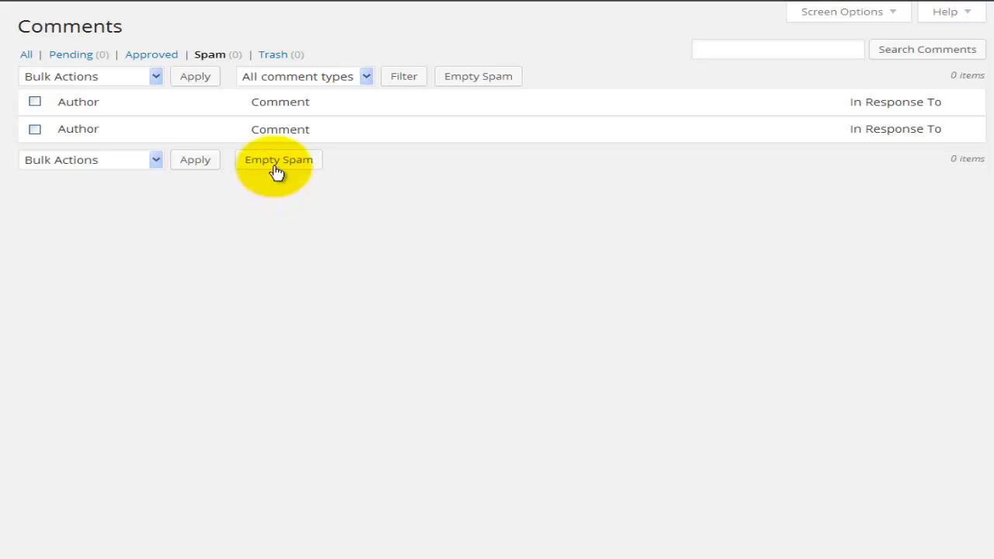
pyautogui.click(29, 56)
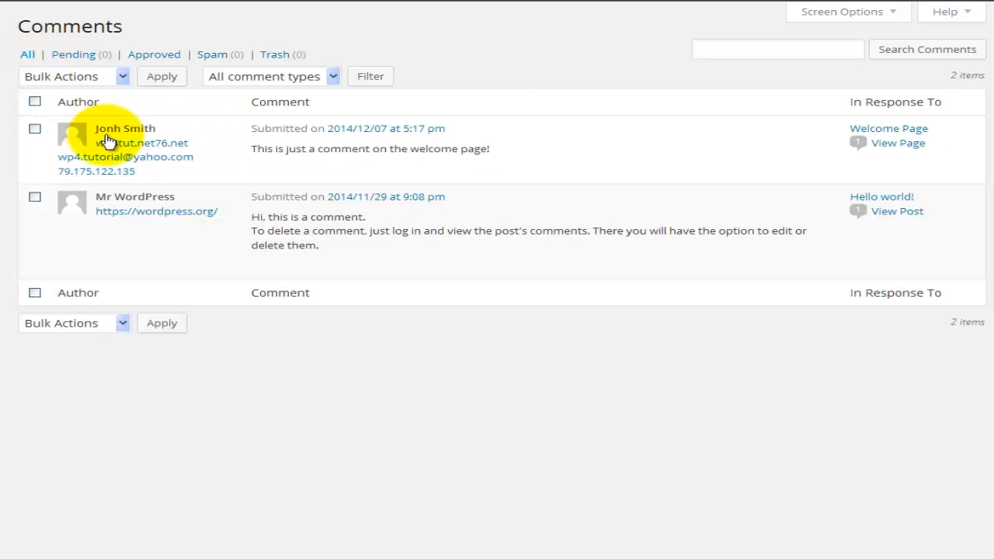
# Move the Welcome Page comment to the trash, restore it from there and return to the list of all comments.
pyautogui.moveTo(273, 175)
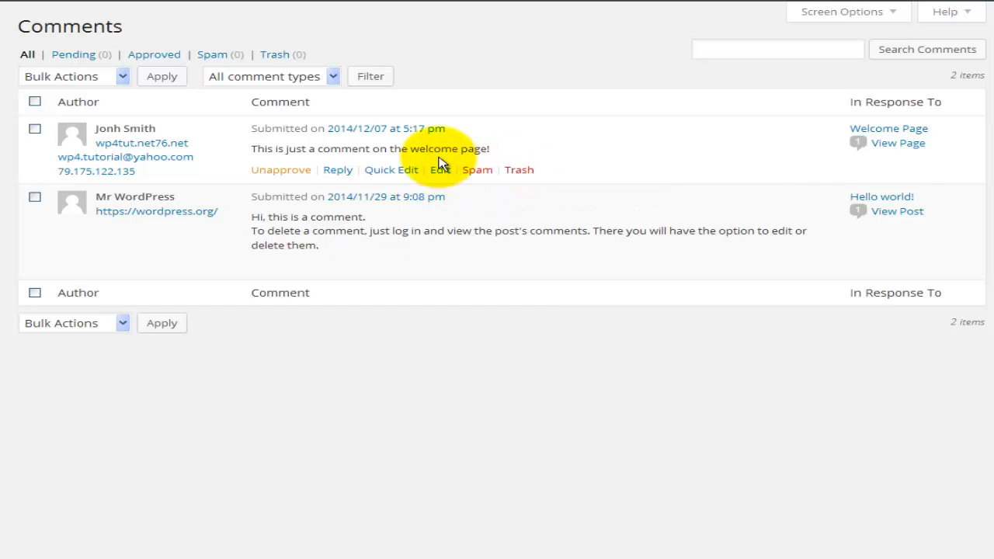
pyautogui.click(525, 172)
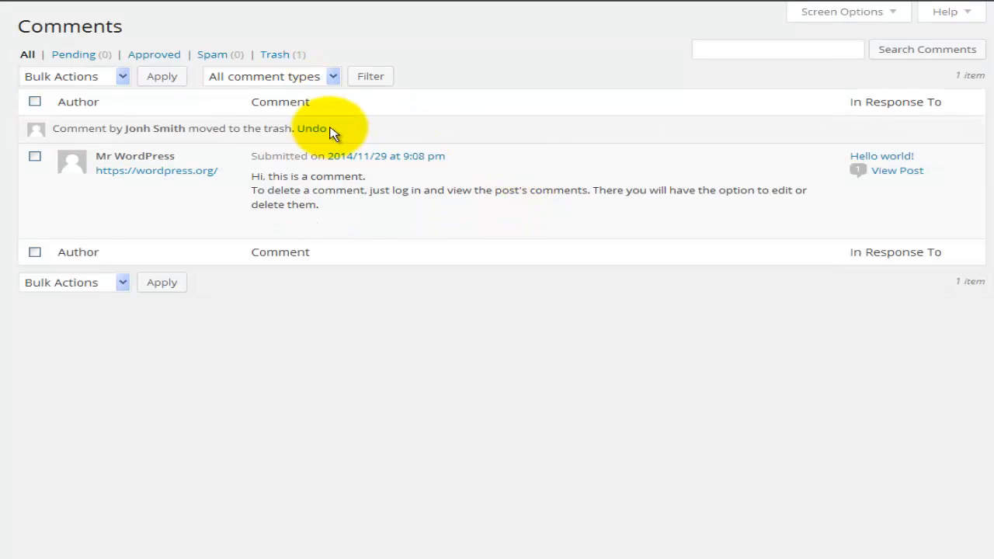
pyautogui.click(276, 56)
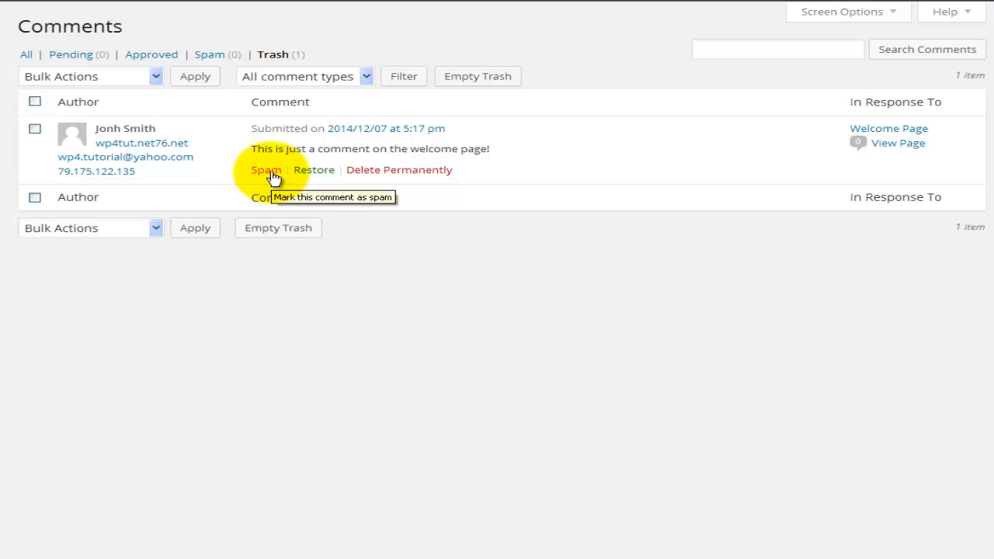
pyautogui.click(319, 170)
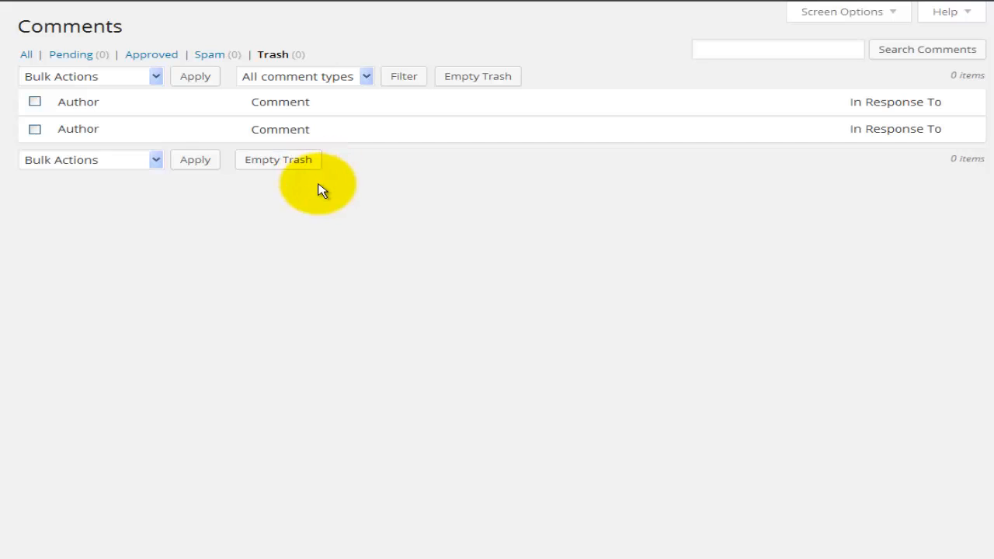
pyautogui.click(30, 56)
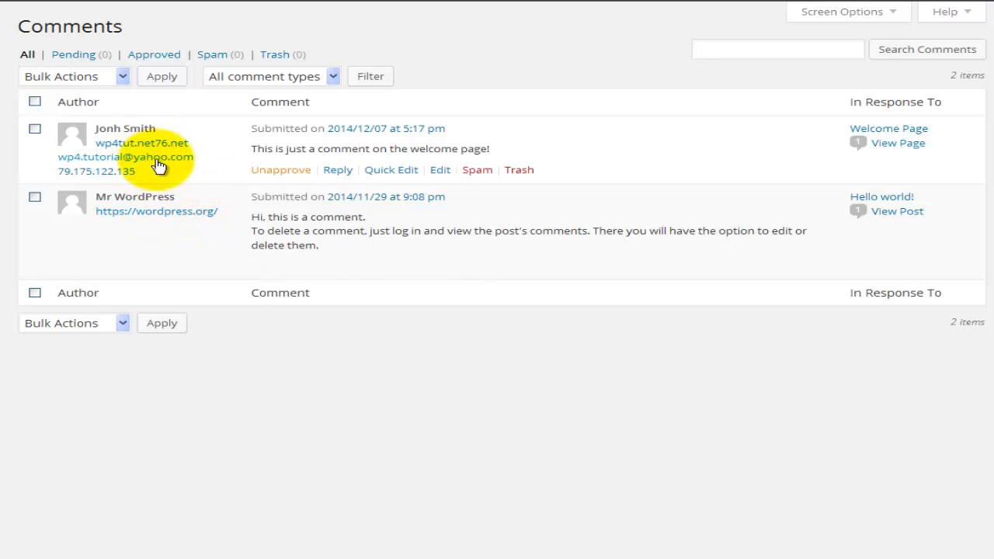
# Open the reply editor for the Welcome Page comment and place the cursor in its empty text area.
pyautogui.click(339, 171)
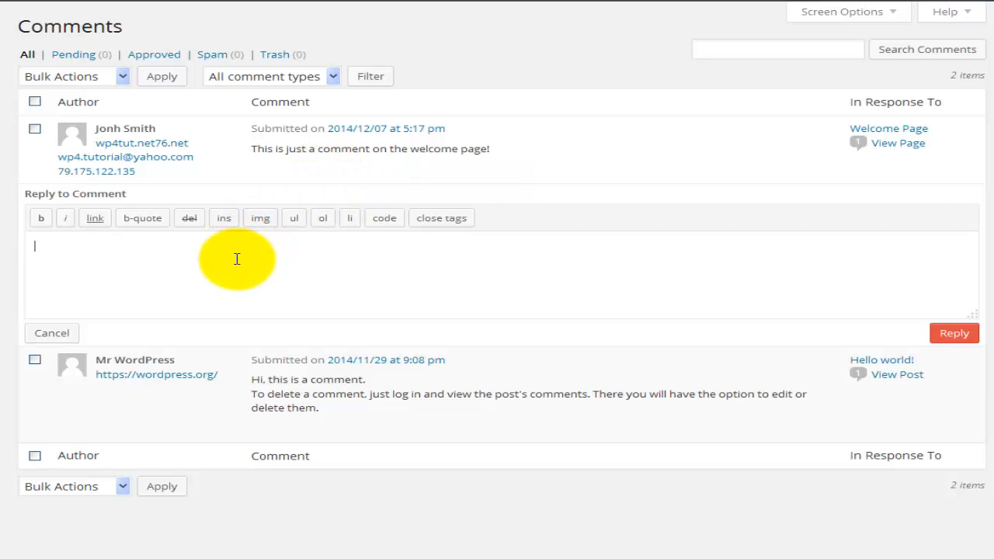
pyautogui.click(279, 273)
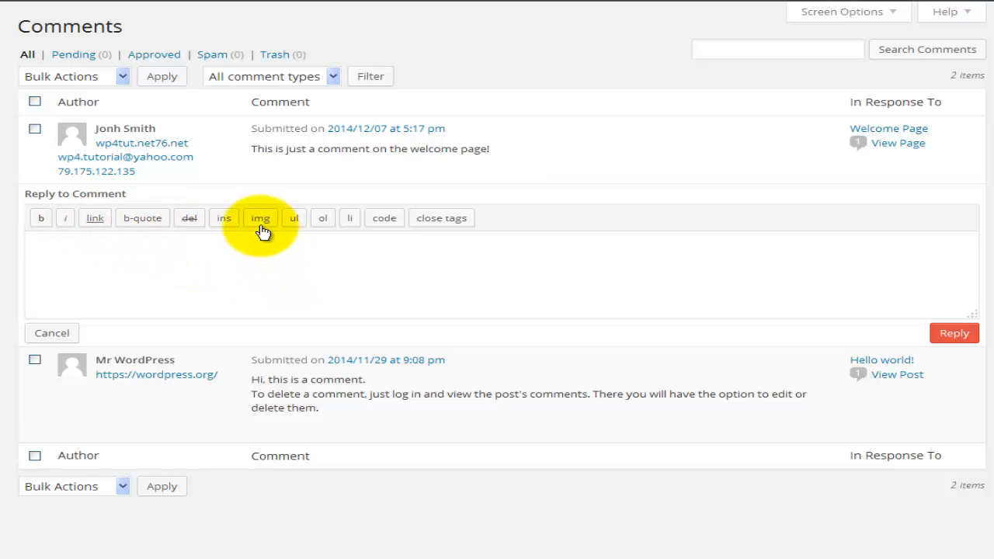
pyautogui.click(300, 247)
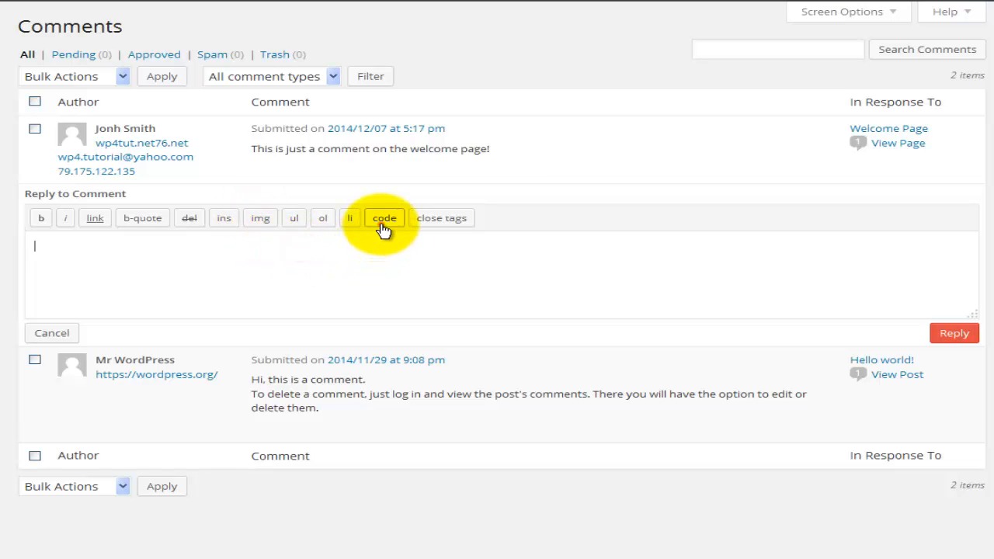
# Insert the sample text "gfgdsgdfsd" enclosed in code tags in the reply.
pyautogui.click(383, 219)
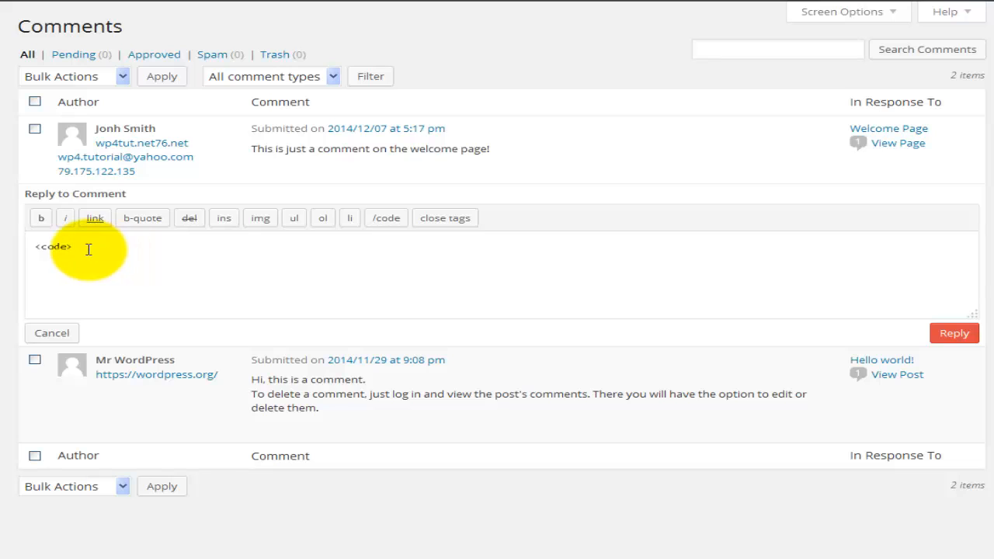
pyautogui.write('gfgdsgdfsd')
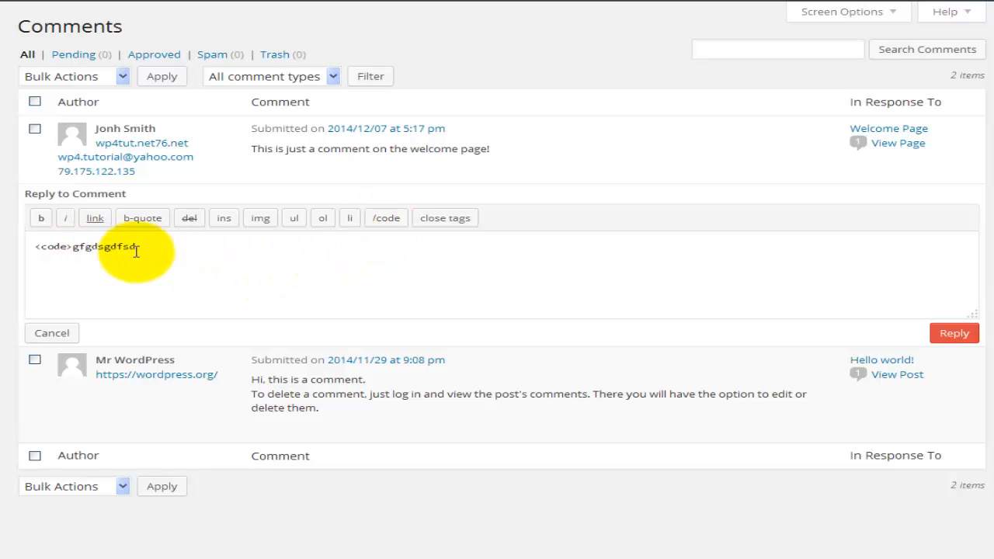
pyautogui.click(383, 220)
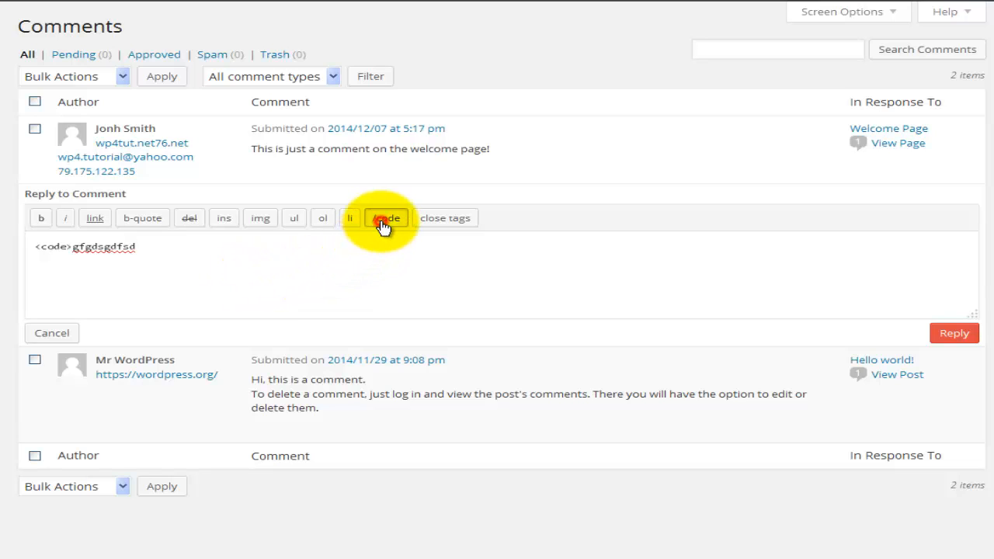
# Replace the code-tagged sample with a "Hi" greeting to the commenter by first name, followed by "your comment is totally correct. I agree!".
pyautogui.doubleClick(136, 246)
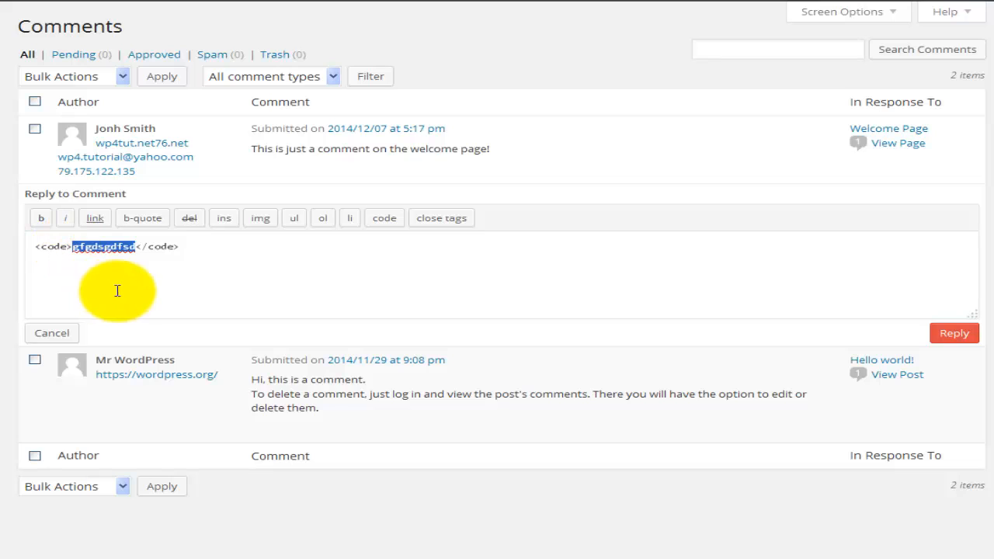
pyautogui.moveTo(182, 248); pyautogui.dragTo(27, 244)
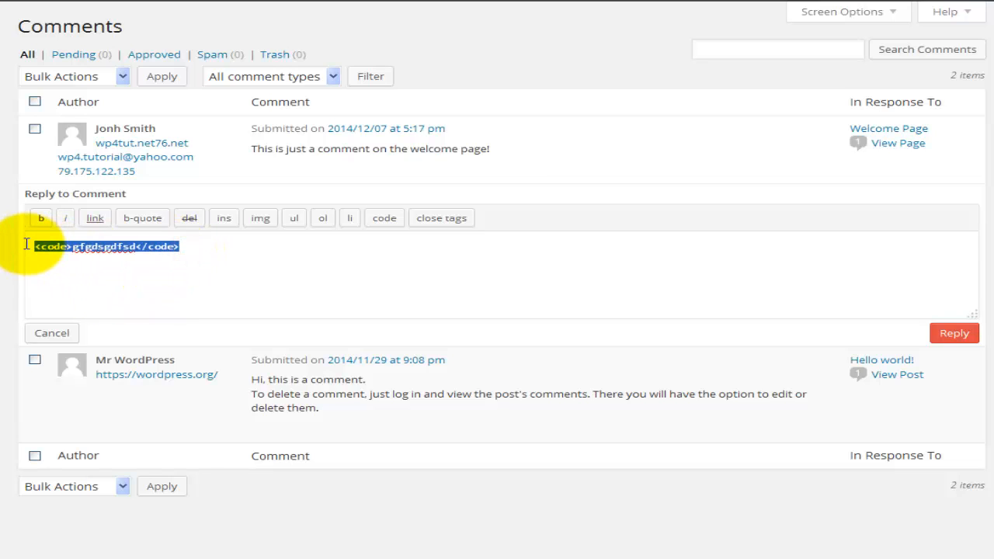
pyautogui.press('BackSpace')
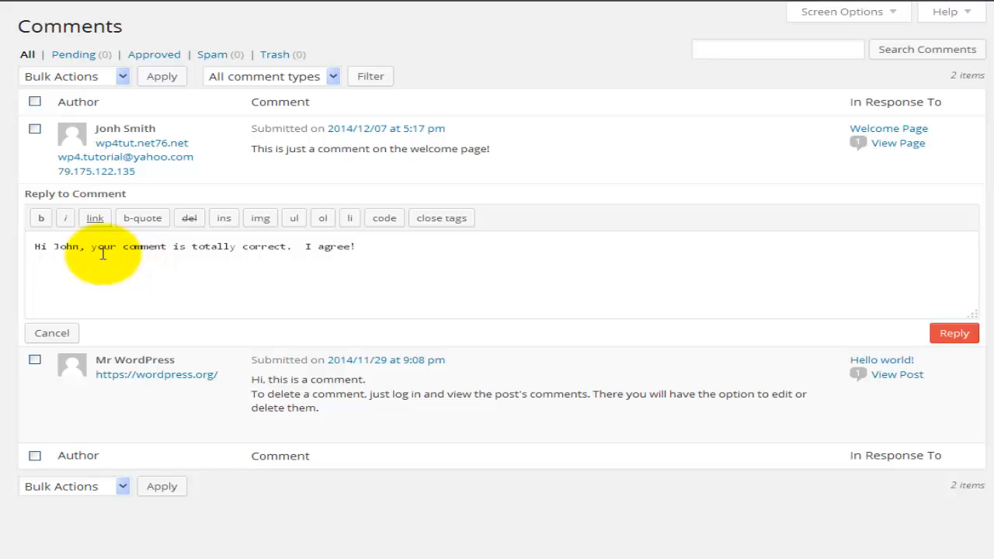
# Make the commenter's first name bold in the reply text.
pyautogui.doubleClick(69, 249)
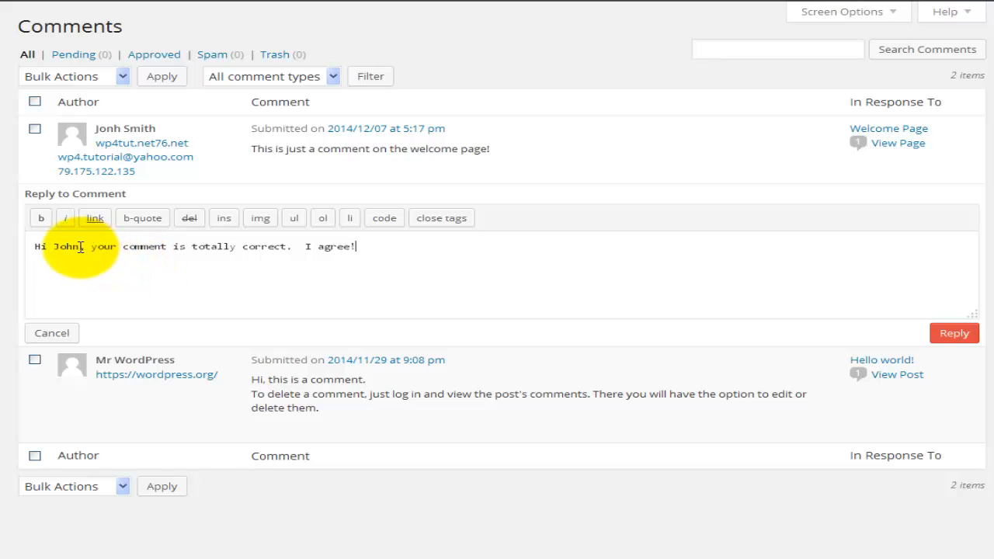
pyautogui.click(41, 220)
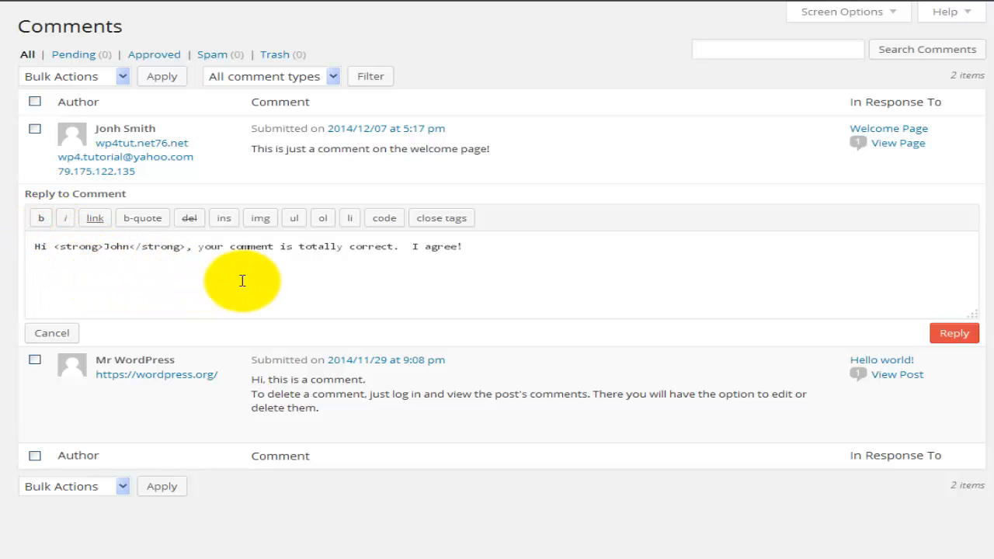
# Italicise "totally correct" in the reply text, check its strong and em tags, and submit the reply.
pyautogui.moveTo(300, 248); pyautogui.dragTo(393, 249)
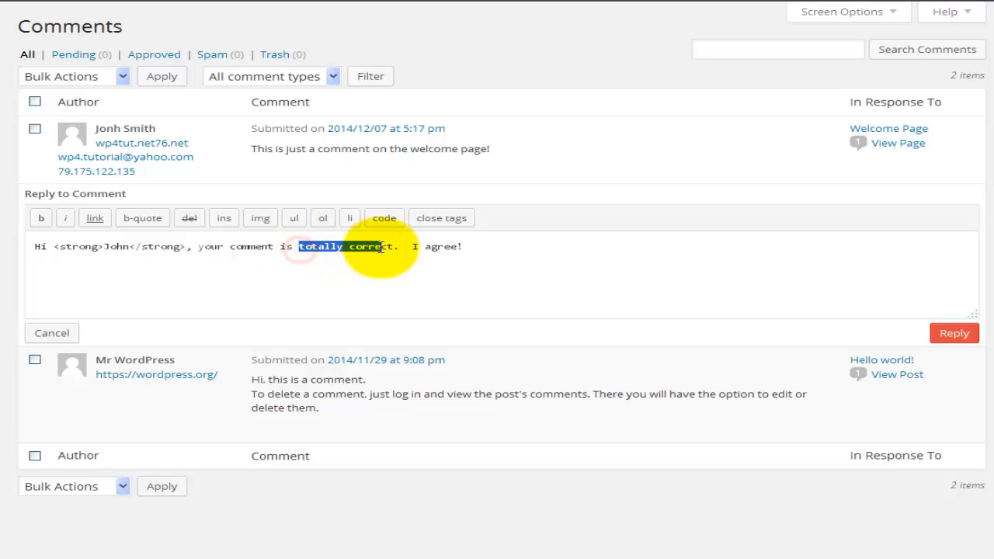
pyautogui.click(68, 220)
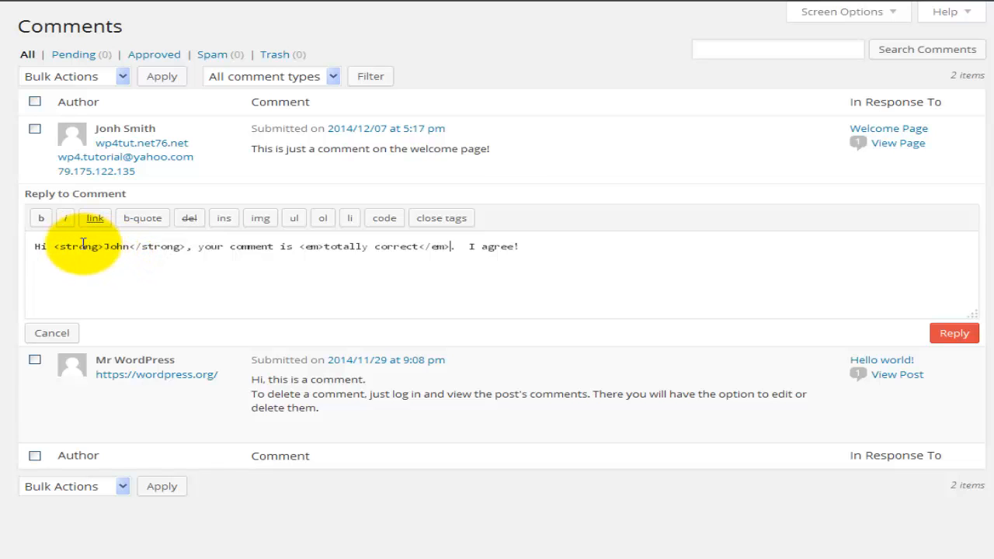
pyautogui.doubleClick(111, 247)
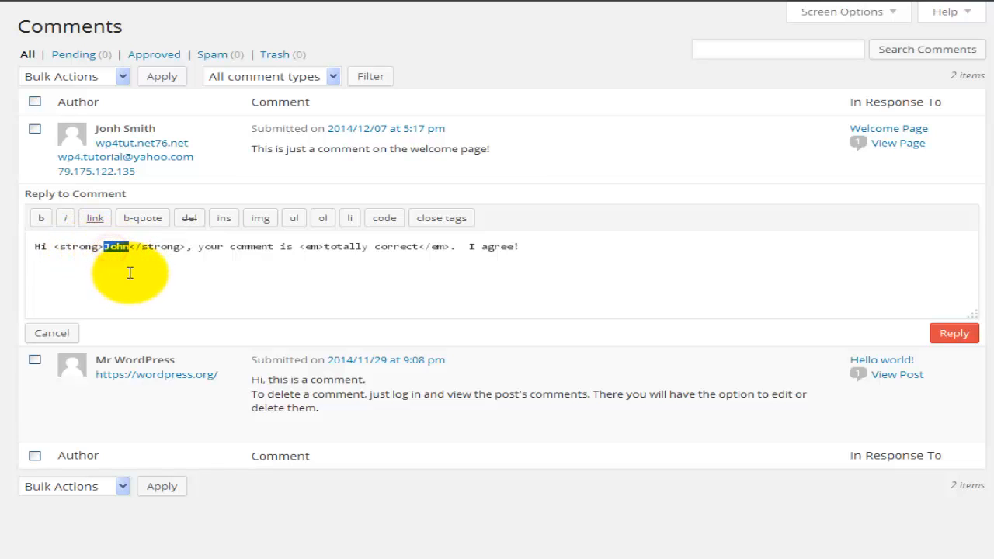
pyautogui.doubleClick(69, 247)
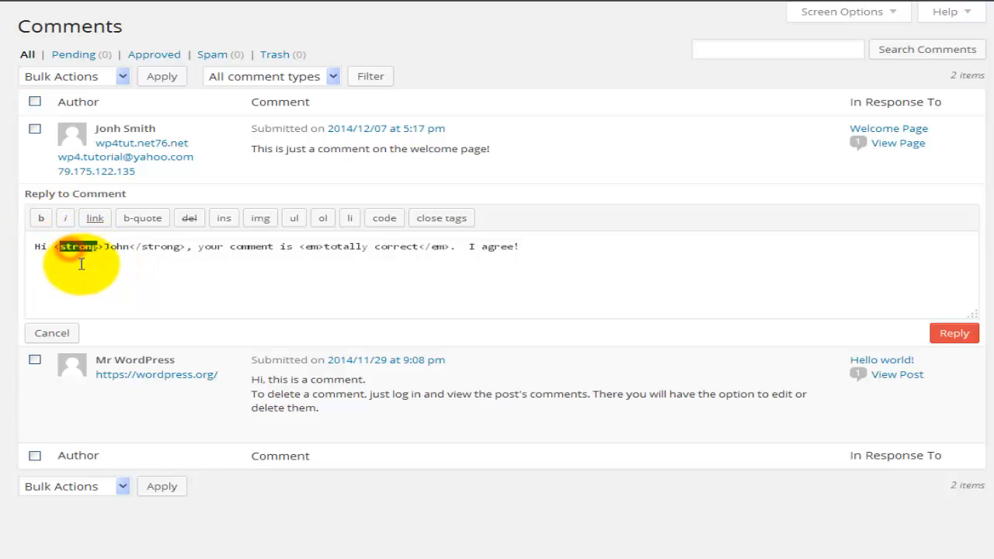
pyautogui.doubleClick(159, 246)
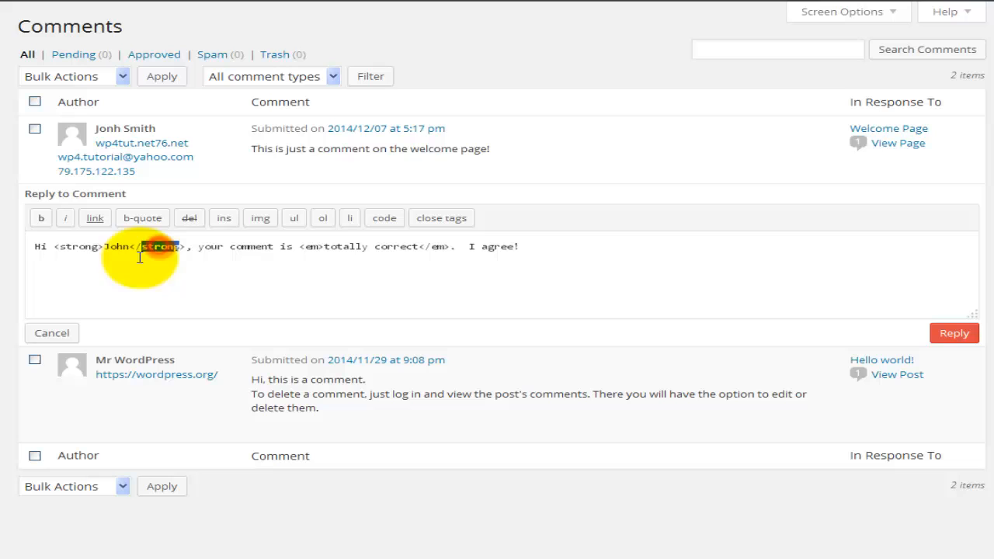
pyautogui.doubleClick(311, 246)
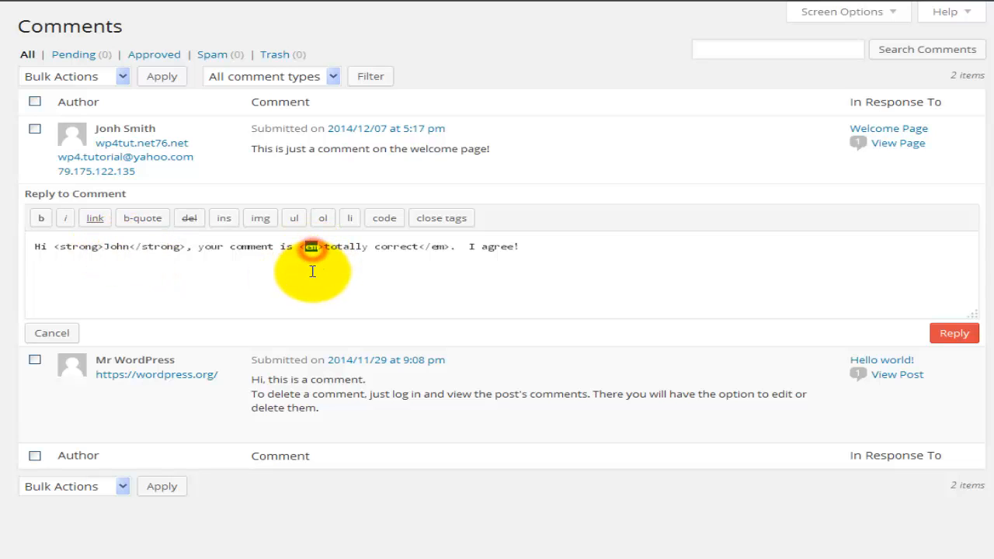
pyautogui.doubleClick(435, 247)
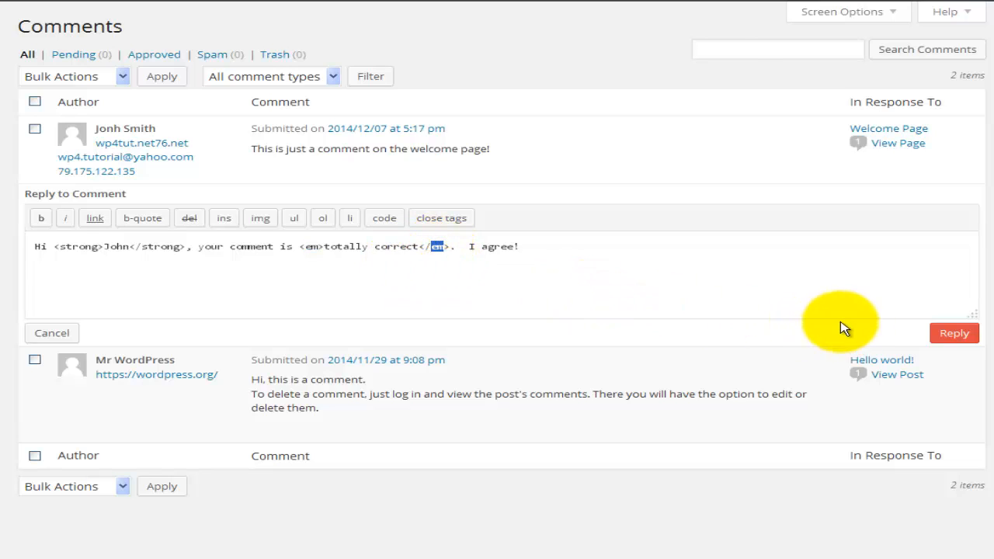
pyautogui.click(943, 339)
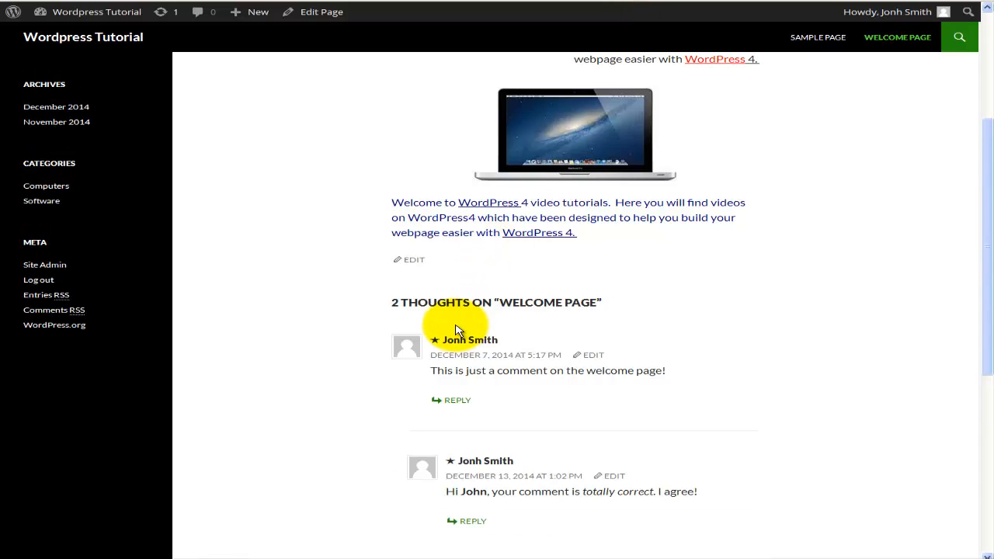
# On the public Welcome Page, write "I also agree" as a nested reply to the formatted reply.
pyautogui.scroll(-2, 456, 330)
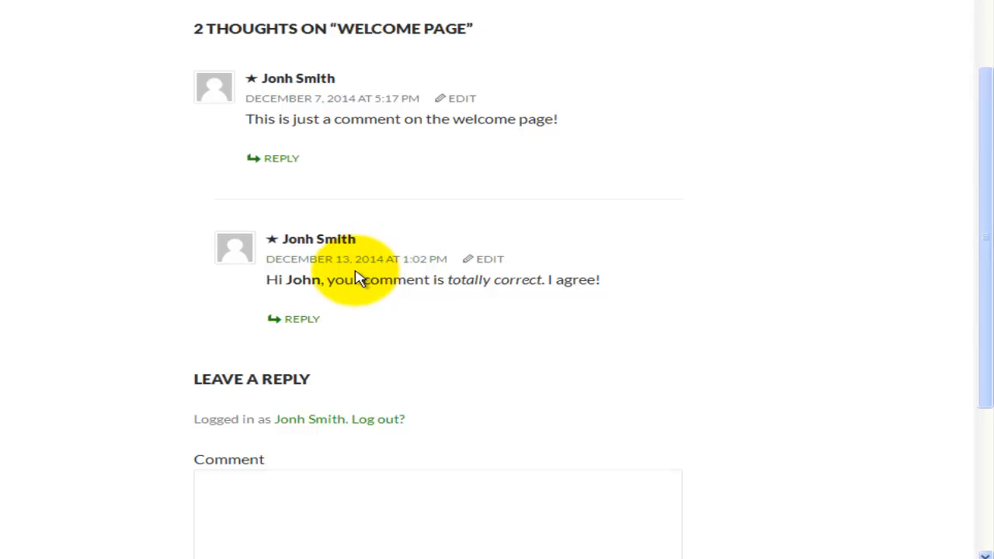
pyautogui.scroll(-1, 357, 279)
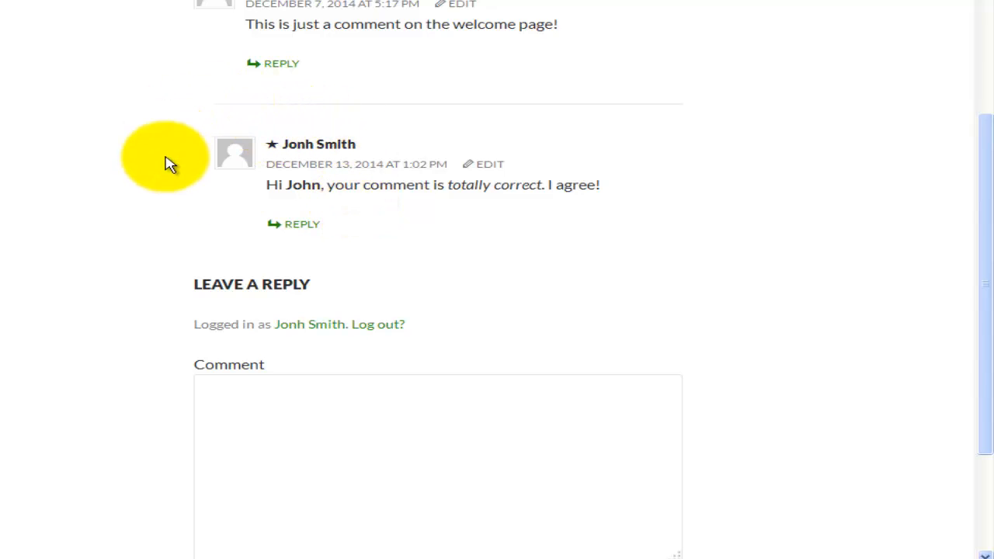
pyautogui.click(297, 227)
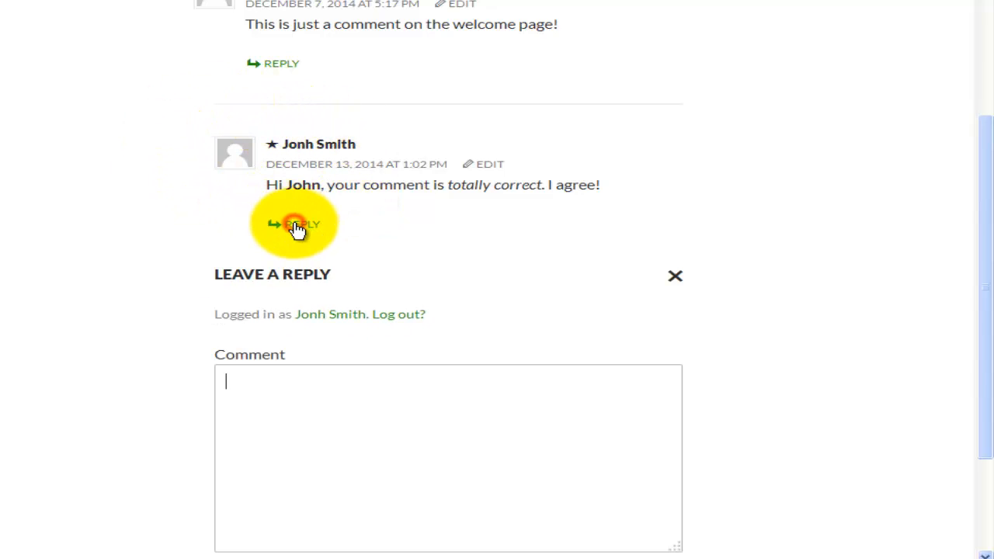
pyautogui.scroll(-2, 333, 322)
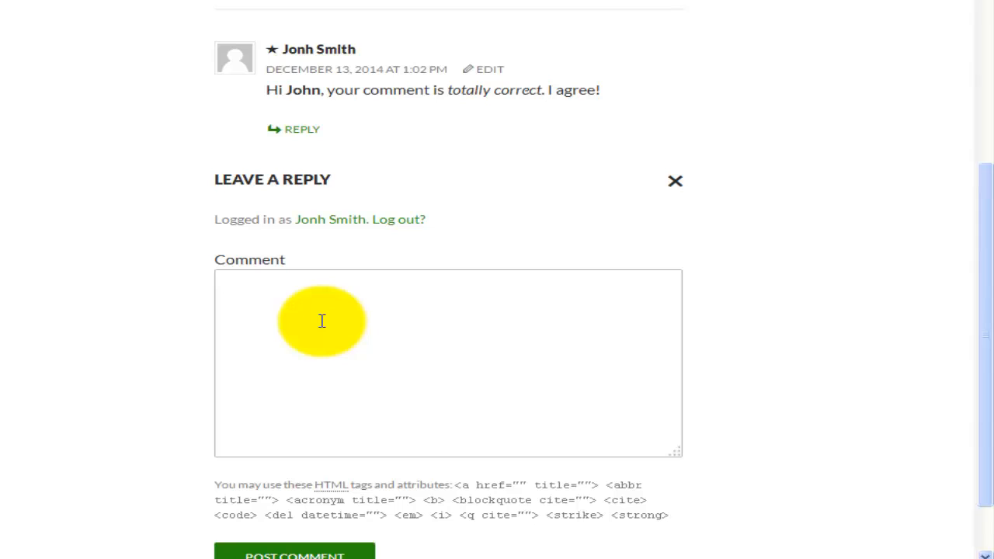
pyautogui.write('I also agree')
pyautogui.scroll(-2, 322, 321)
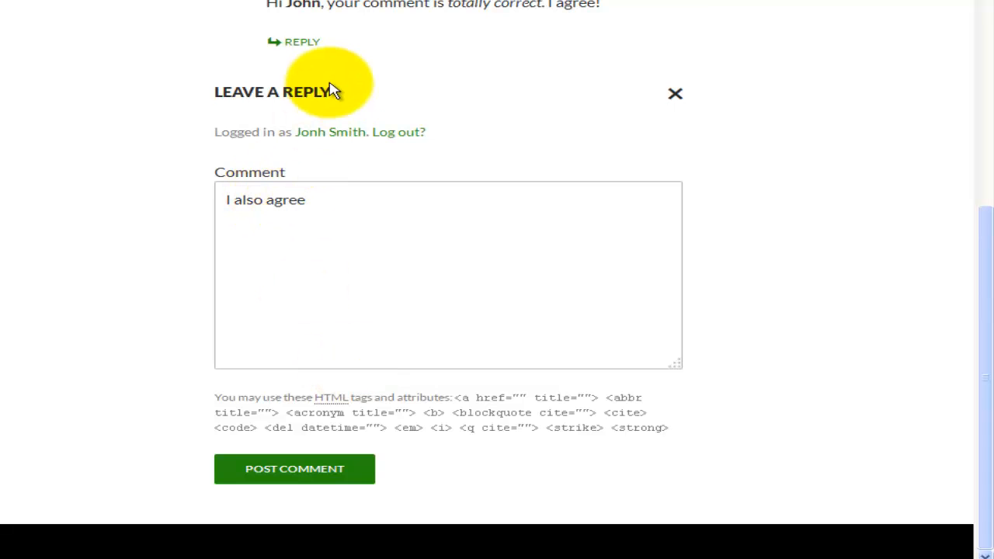
# Post the nested reply and view the resulting comment thread on the Welcome Page.
pyautogui.click(299, 4)
pyautogui.doubleClick(299, 4)
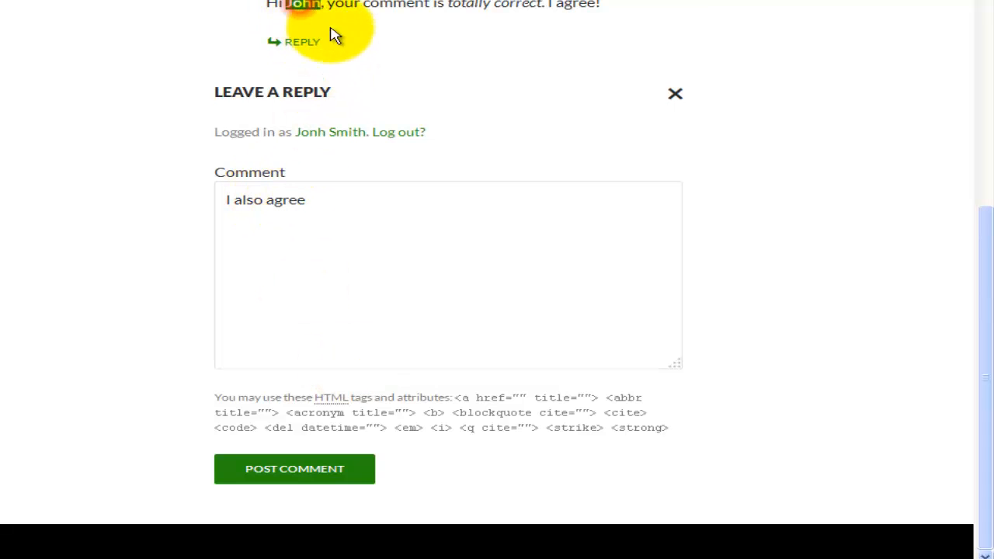
pyautogui.click(304, 466)
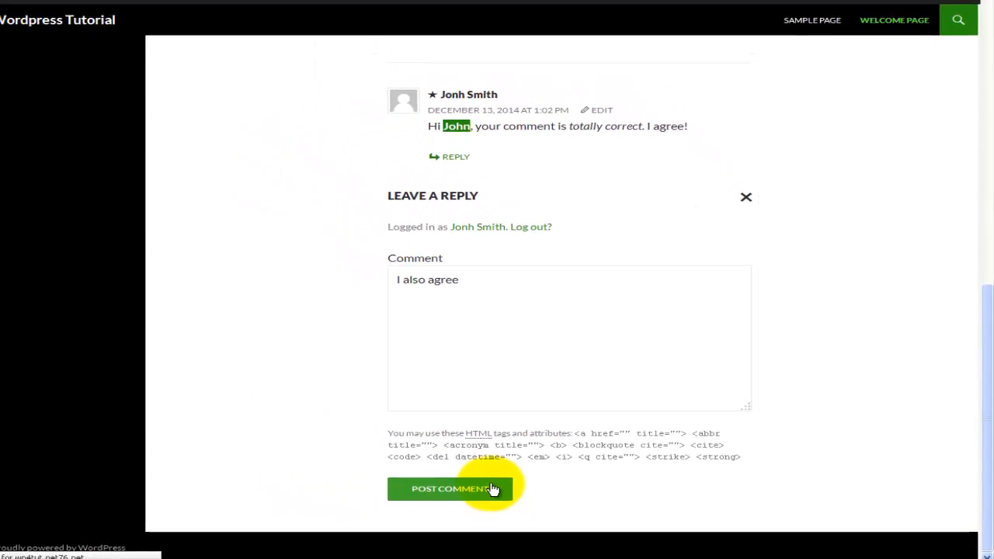
pyautogui.click(491, 489)
pyautogui.scroll(-10, 625, 372)
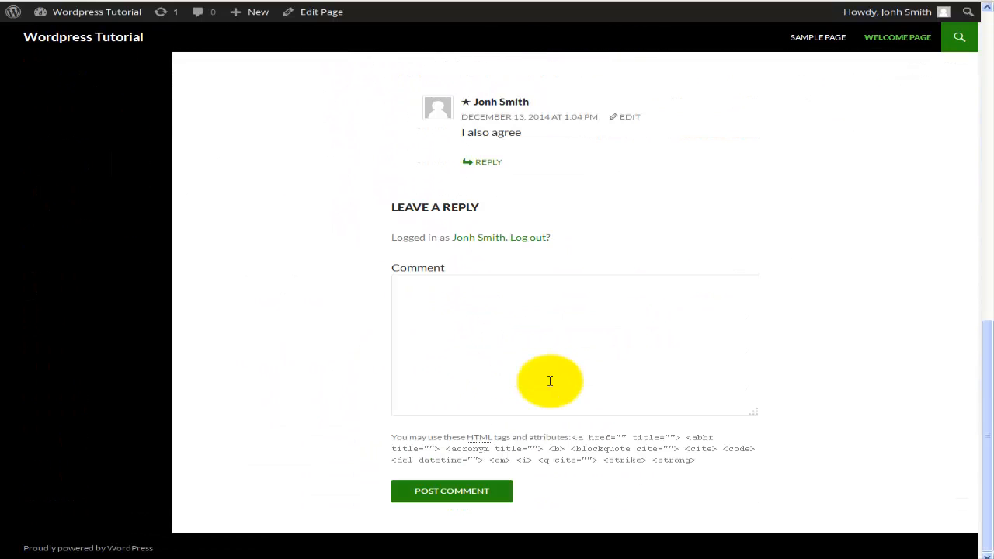
pyautogui.scroll(4, 550, 381)
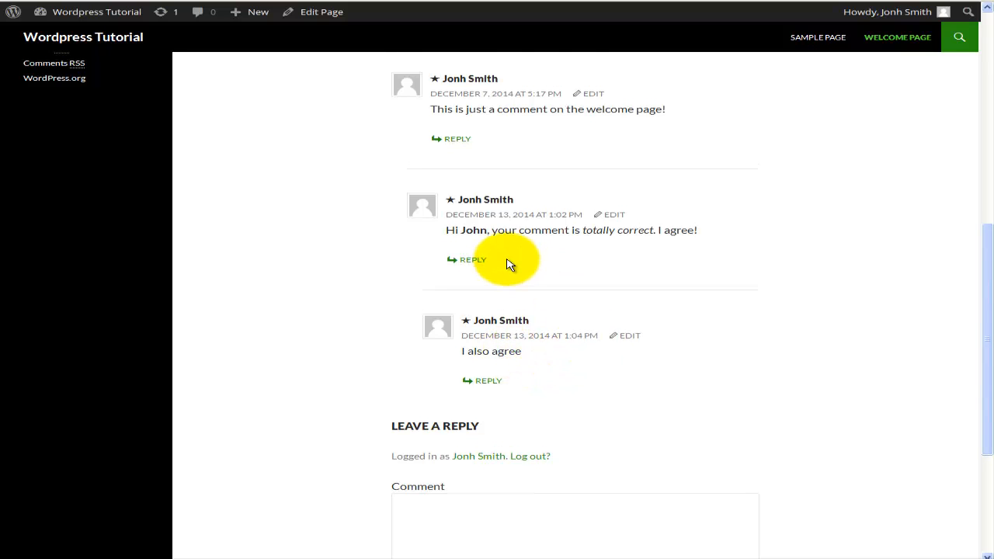
pyautogui.scroll(1, 497, 248)
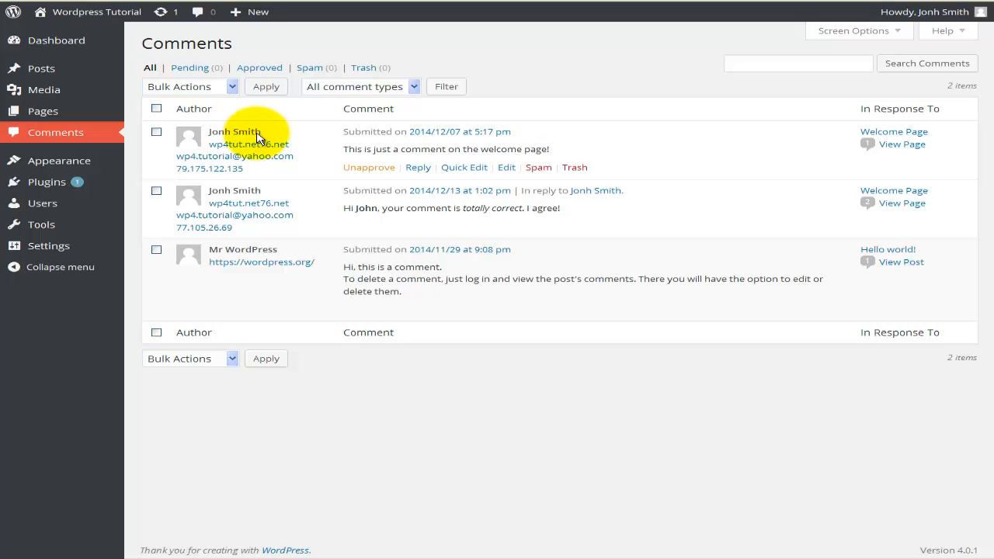
# Unapprove the formatted "totally correct" reply in the admin comments list.
pyautogui.moveTo(326, 215)
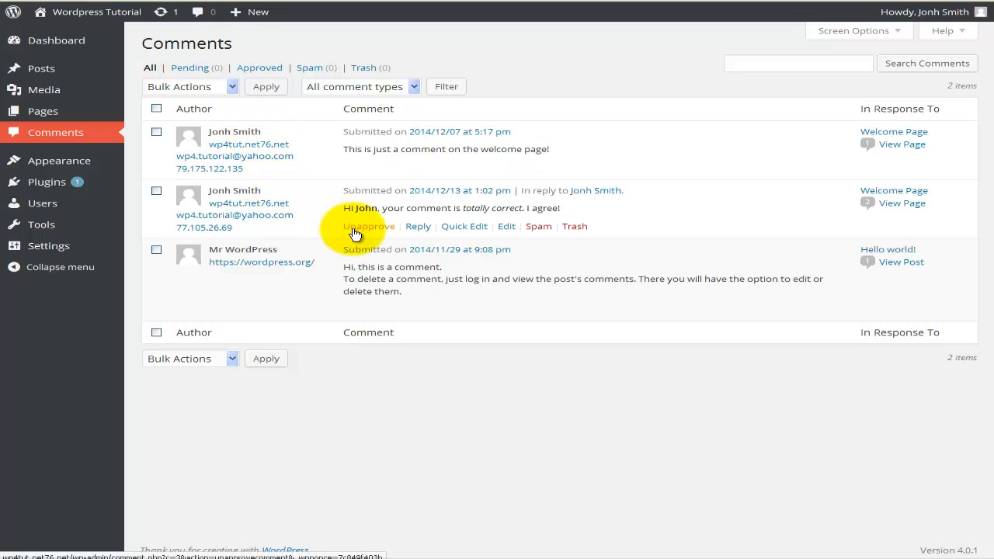
pyautogui.click(368, 226)
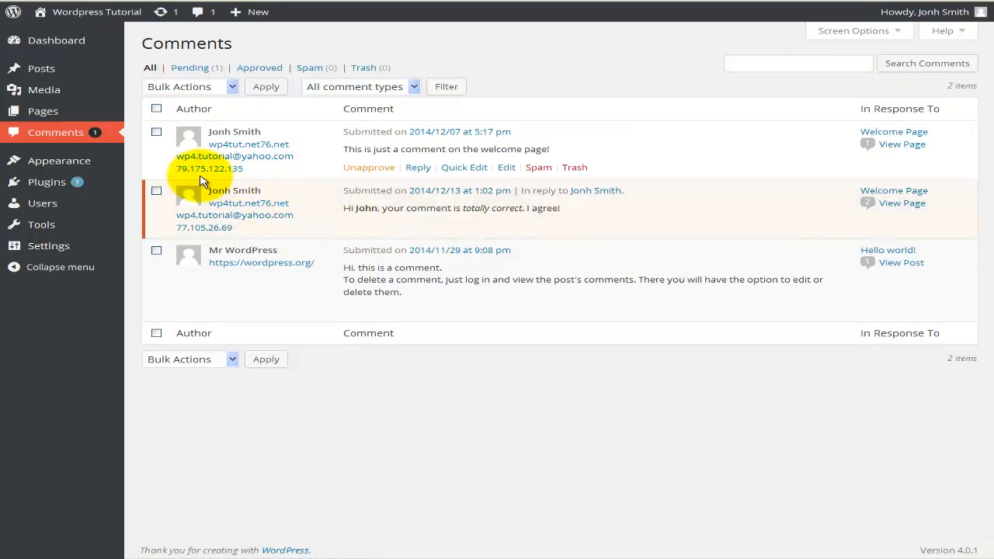
pyautogui.moveTo(313, 271)
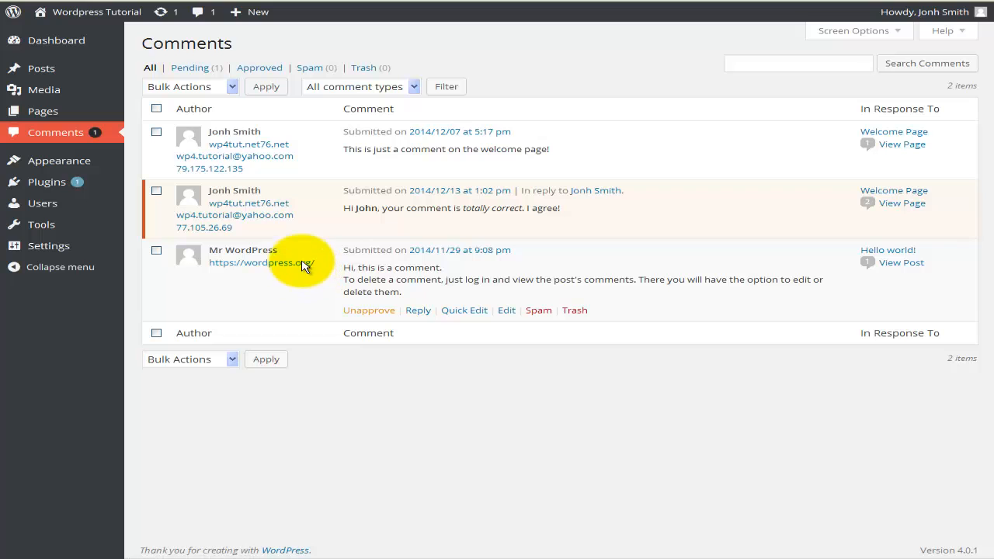
pyautogui.moveTo(284, 206)
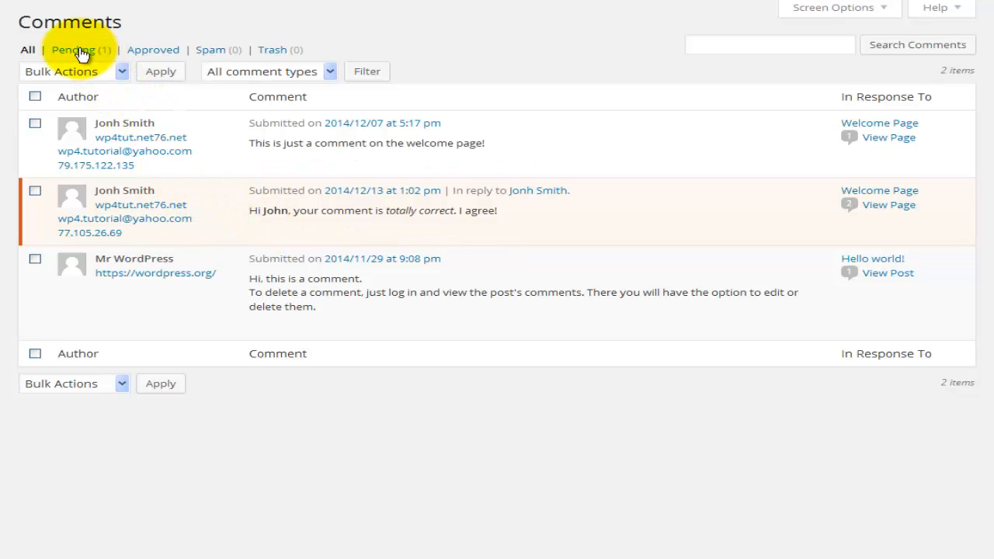
# Approve the "totally correct" reply from the pending comments and return to the list of all comments.
pyautogui.moveTo(144, 189)
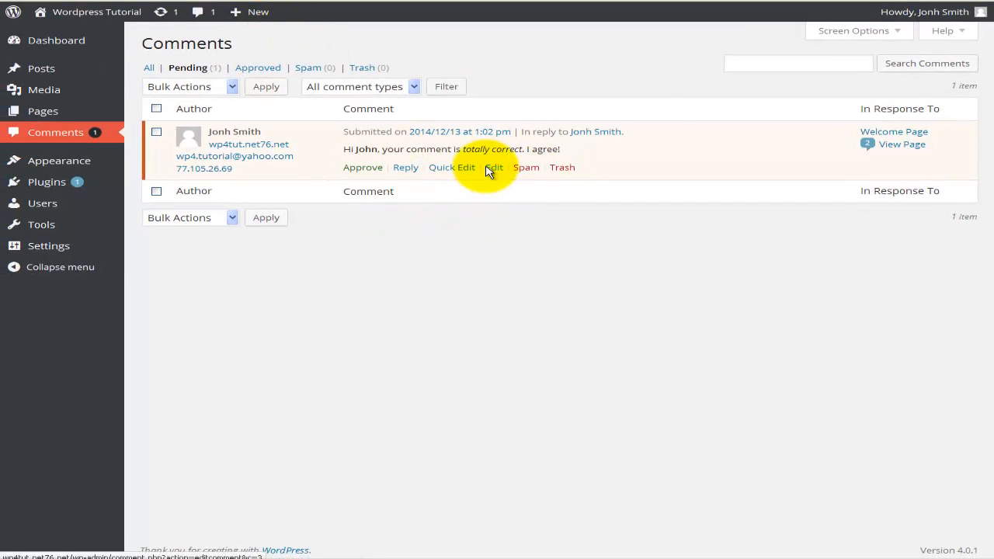
pyautogui.moveTo(430, 135)
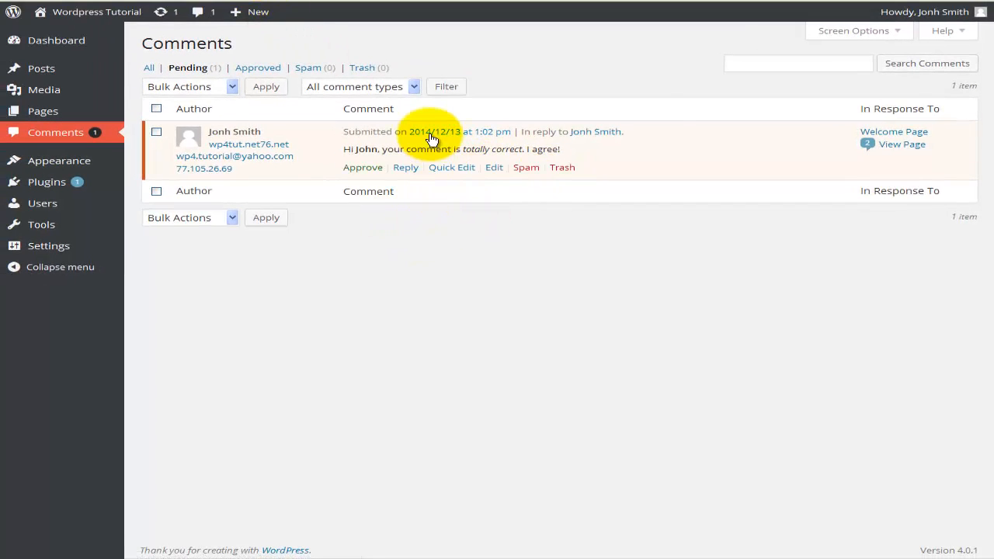
pyautogui.click(365, 169)
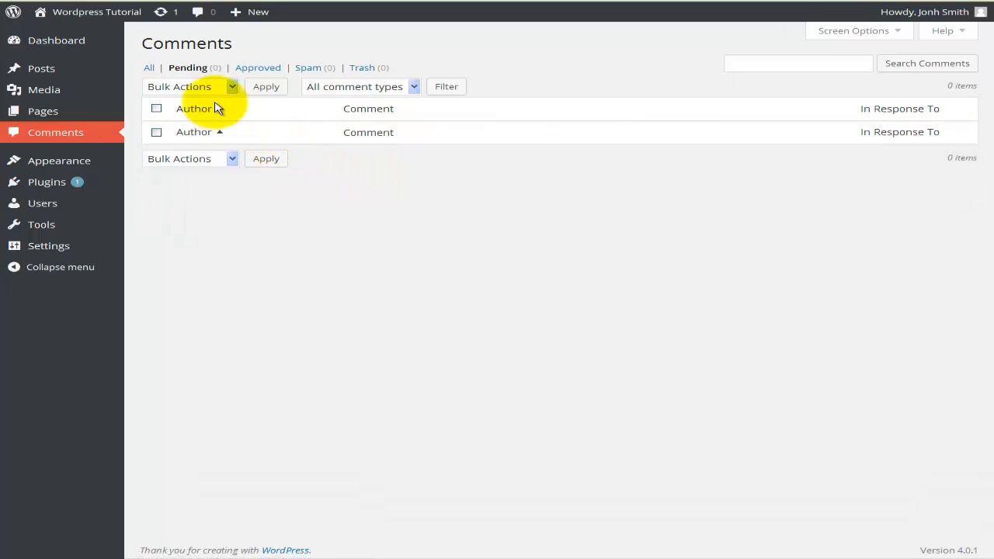
pyautogui.click(150, 68)
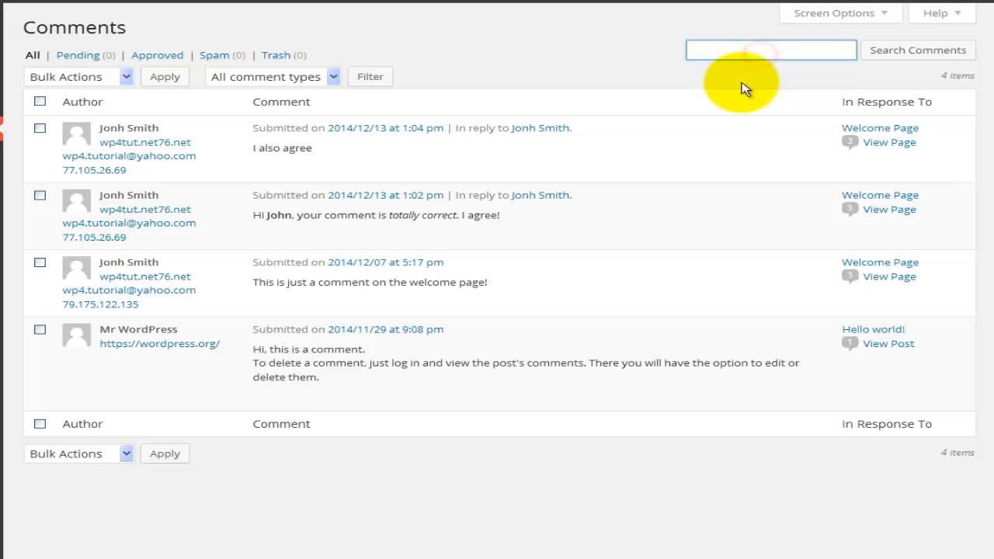
# Search the comments for "I agree", highlight the matching phrase, and return to the full comments list.
pyautogui.click(723, 48)
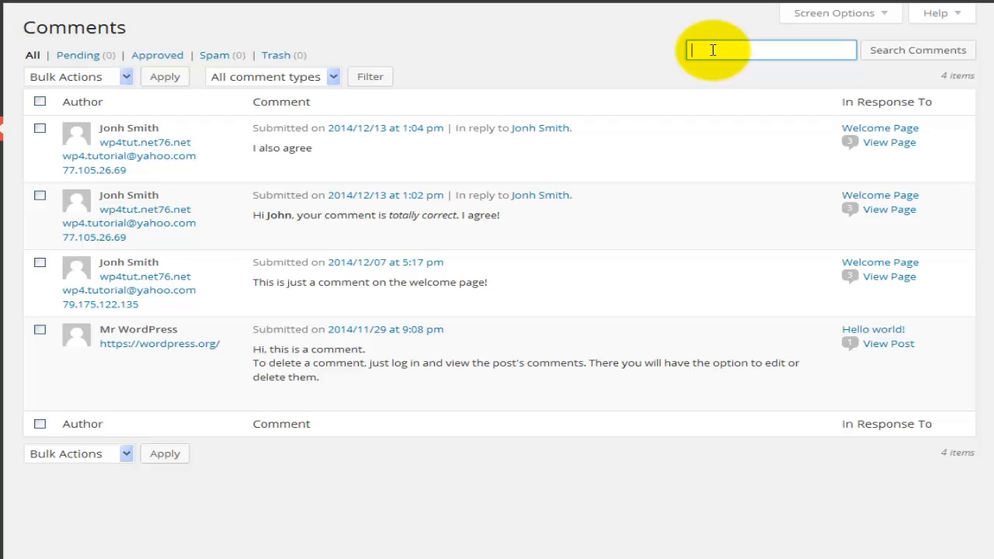
pyautogui.write('I agree')
pyautogui.click(900, 52)
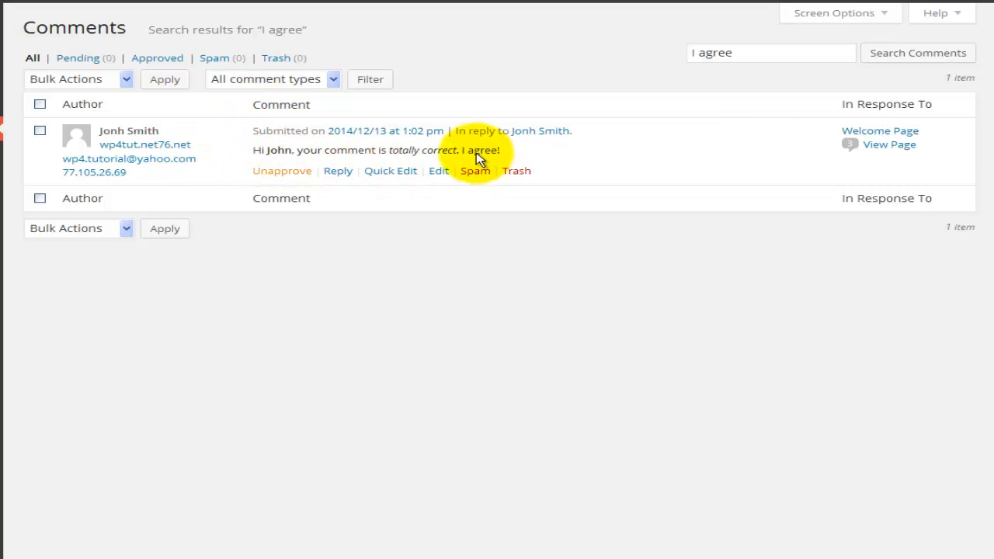
pyautogui.moveTo(461, 152); pyautogui.dragTo(497, 150)
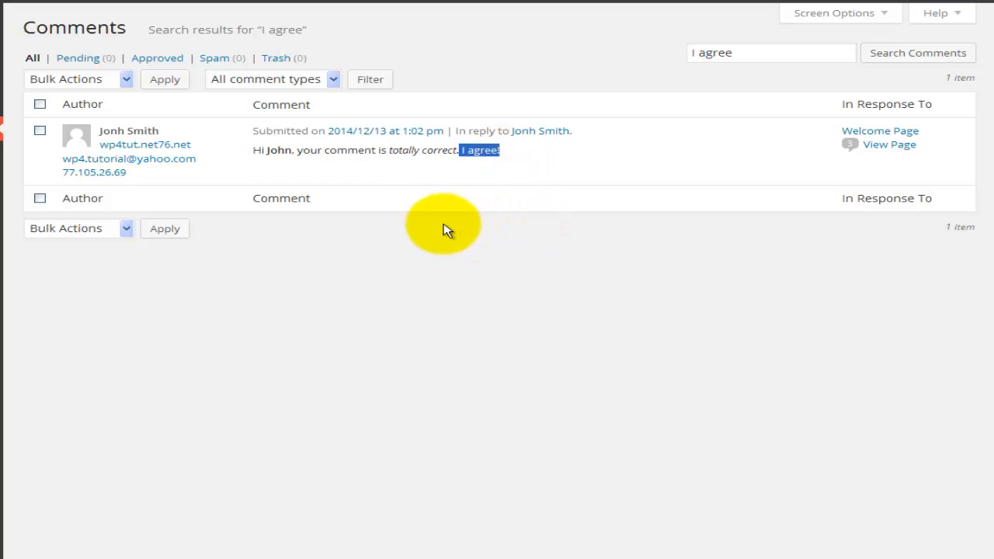
pyautogui.click(36, 60)
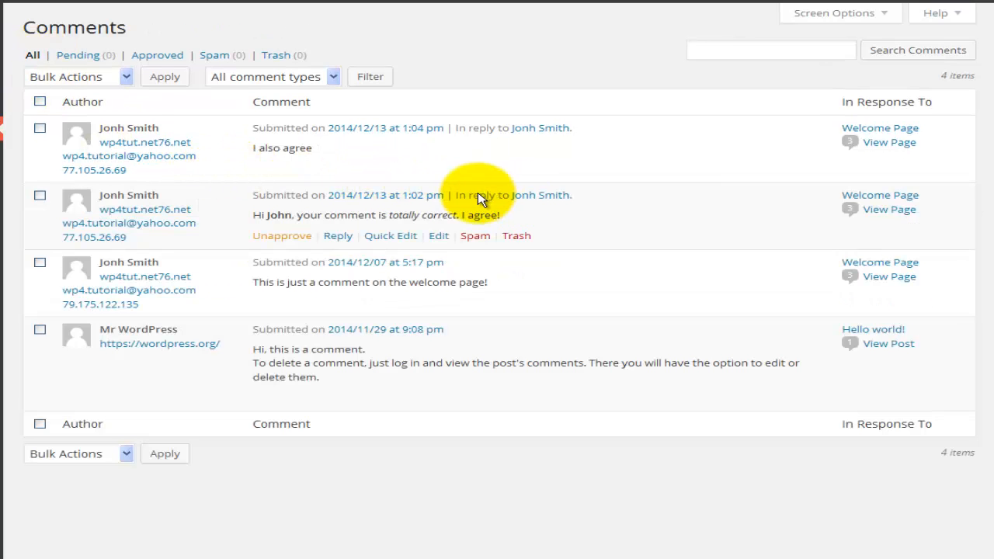
# Hide and show again the Author and In Response To columns in the screen options, and close the options.
pyautogui.click(886, 16)
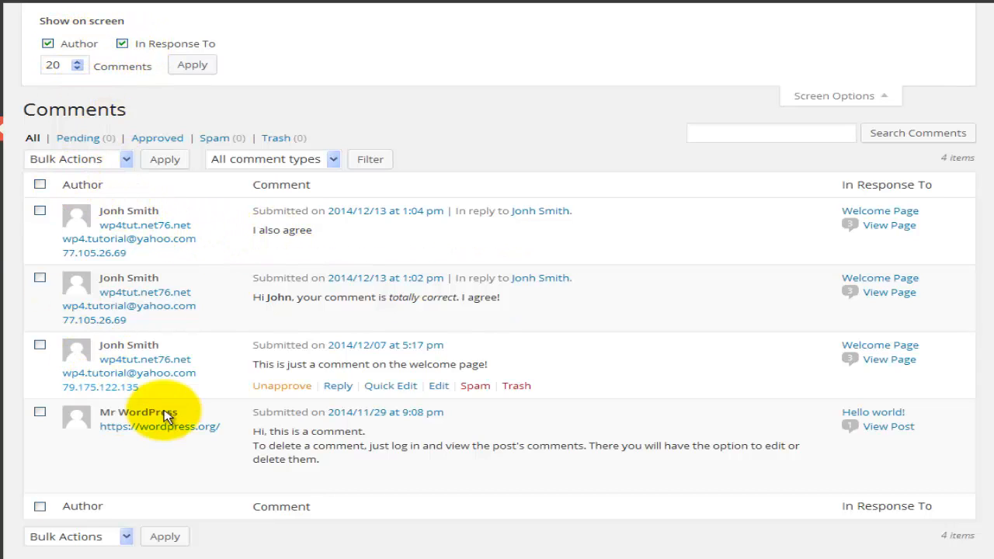
pyautogui.click(65, 46)
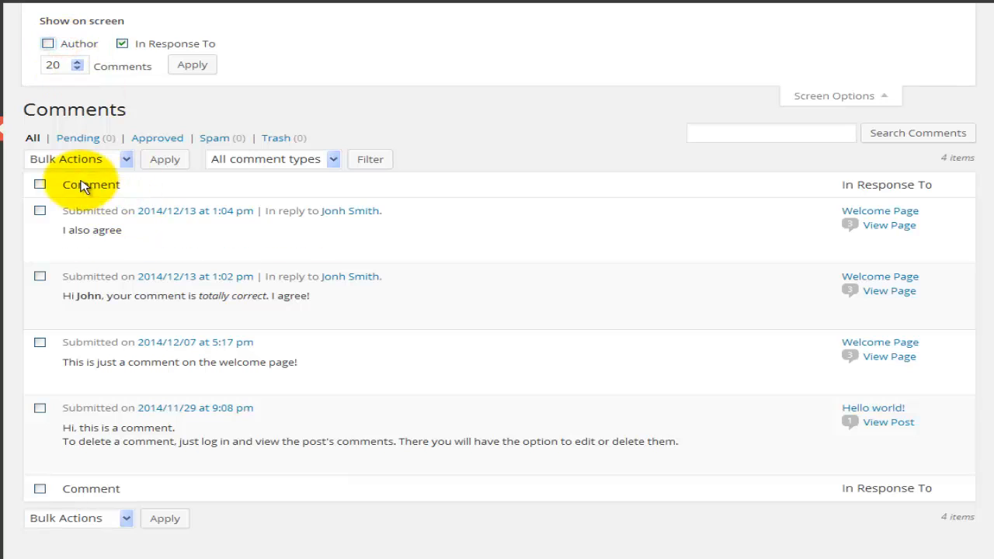
pyautogui.click(48, 43)
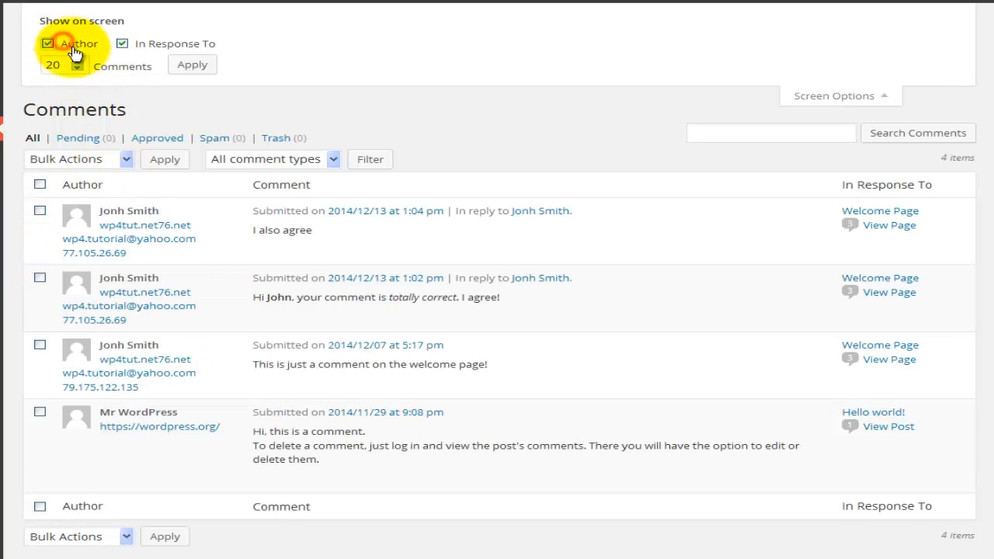
pyautogui.click(157, 41)
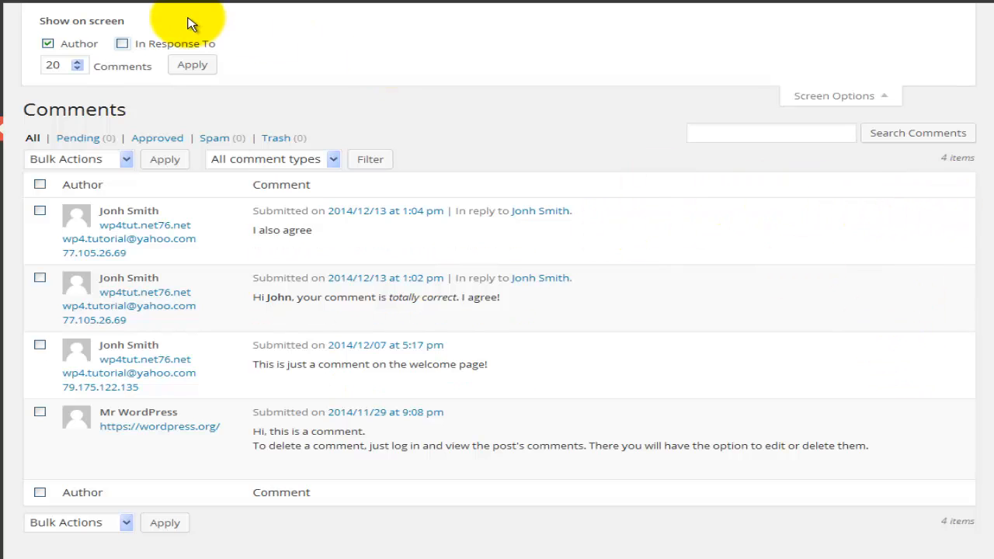
pyautogui.click(156, 41)
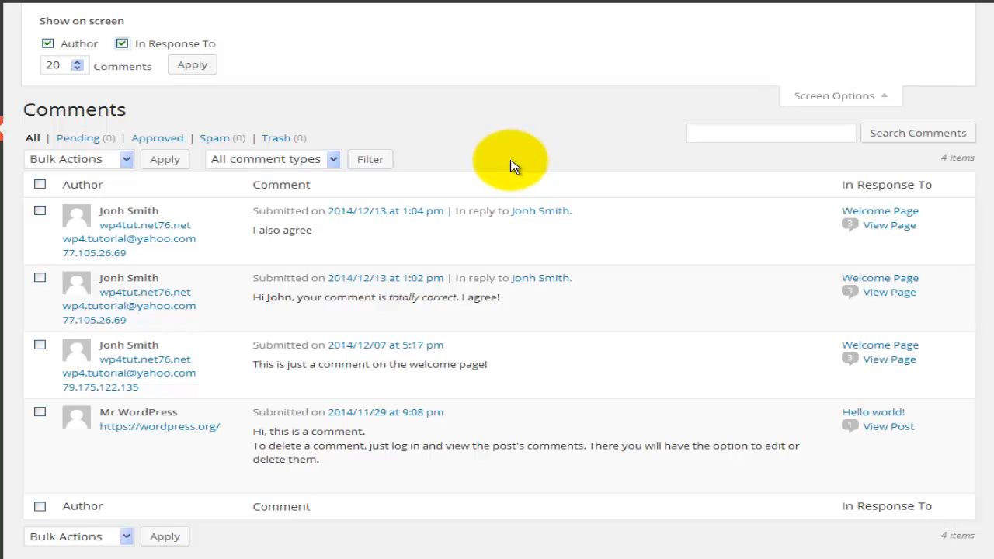
pyautogui.click(829, 99)
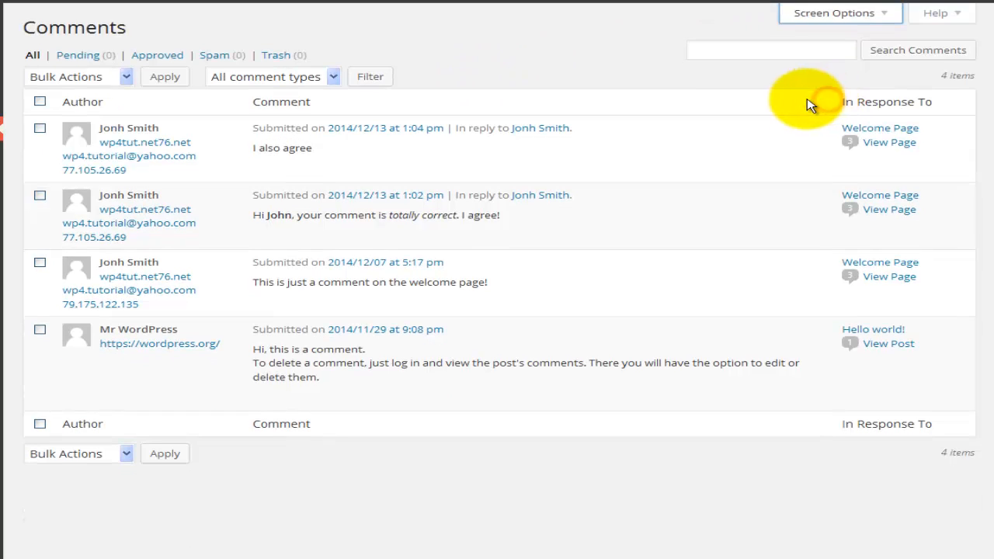